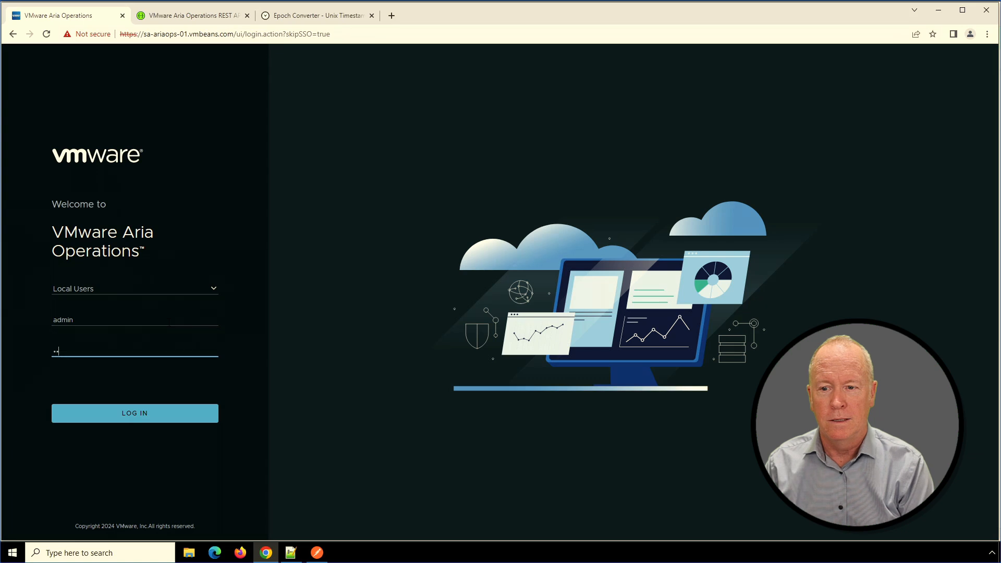
Log in to VMware Aria Operations and open the Alert Definitions list under Configure, Alerts.
{"action": "key", "text": "Return"}
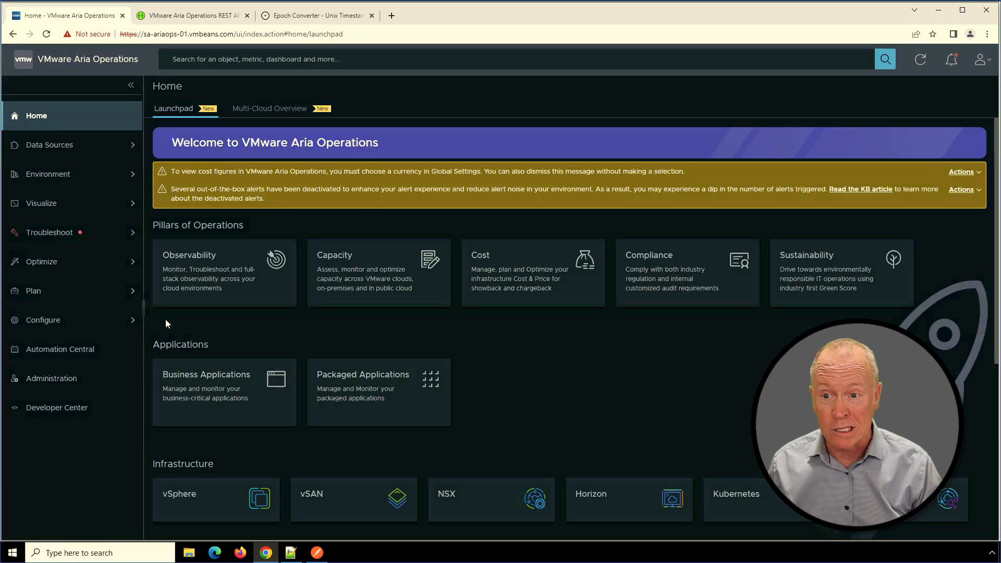
{"action": "left_click", "coordinate": [52, 325]}
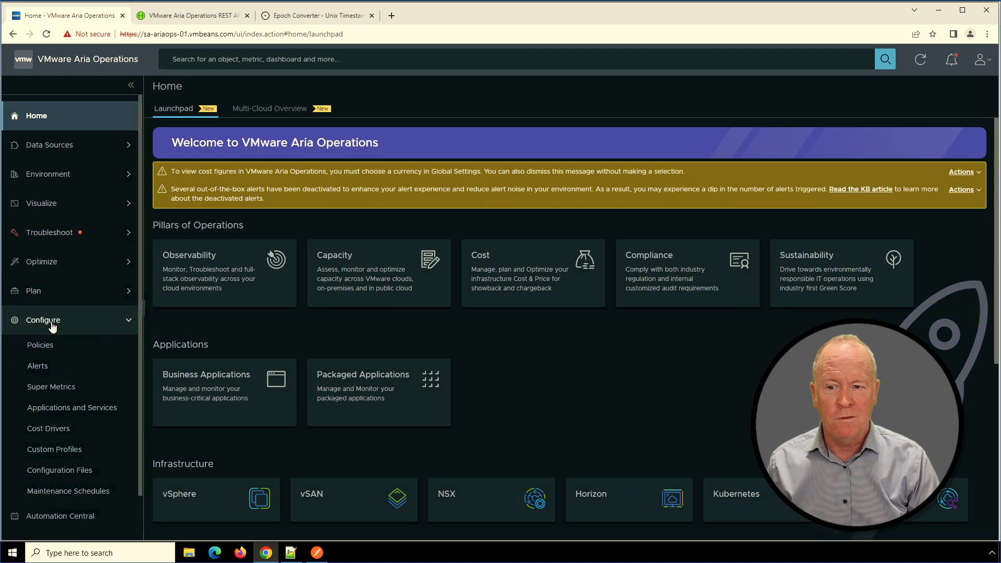
{"action": "left_click", "coordinate": [39, 367]}
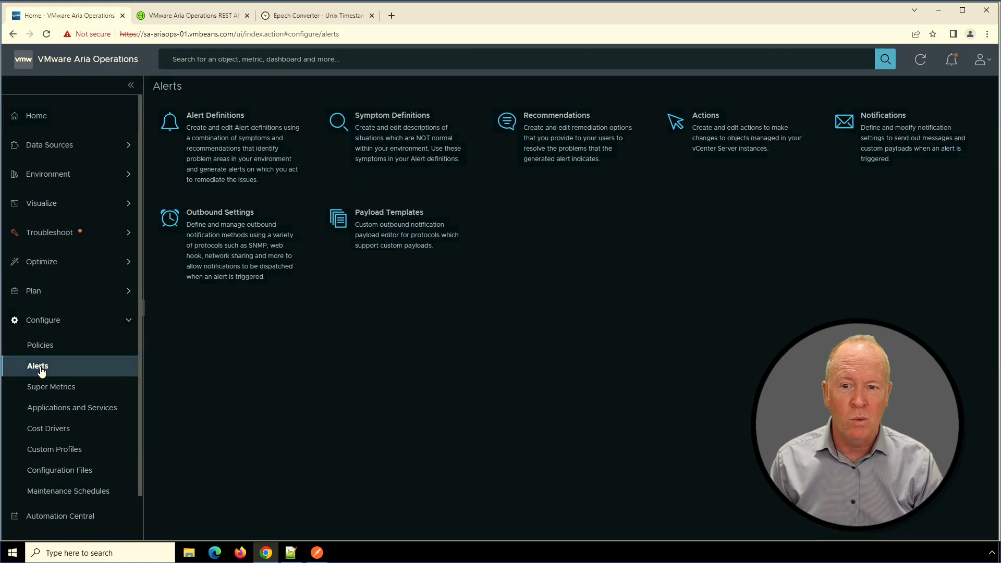
{"action": "left_click", "coordinate": [211, 115]}
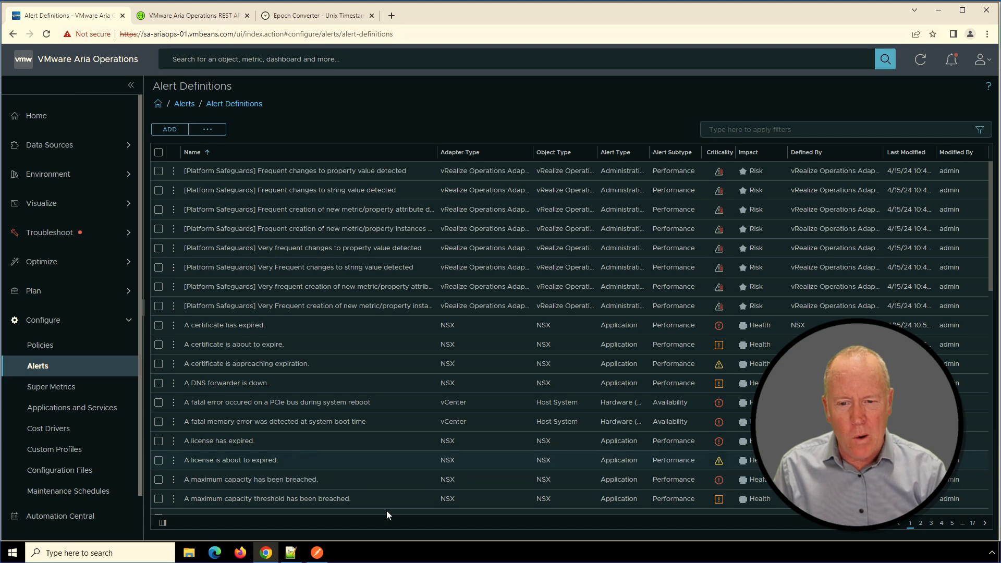
Switch to Postman, open the Get all alert definitions request and send it with page 0 and pageSize 1000.
{"action": "left_click", "coordinate": [318, 553]}
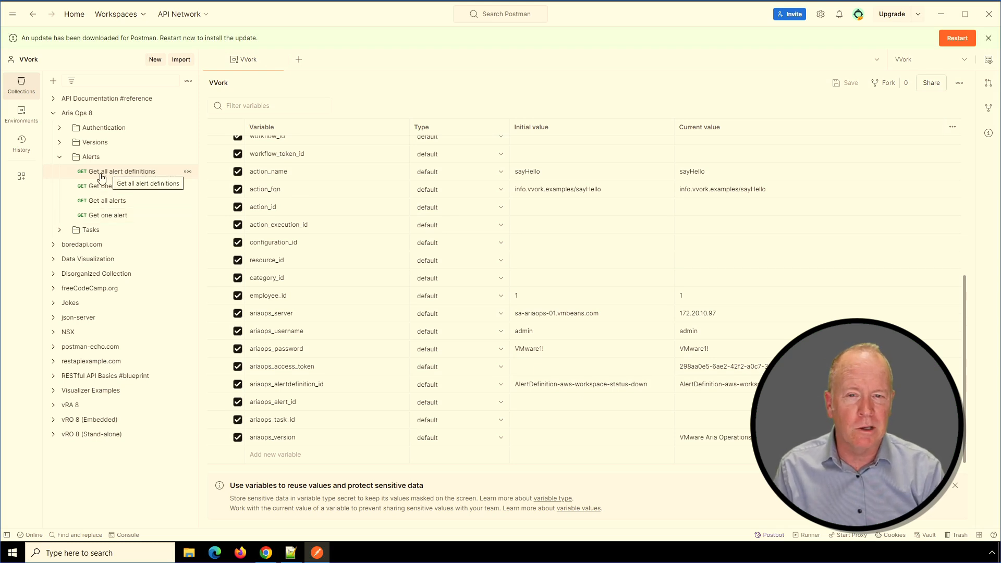
{"action": "left_click", "coordinate": [136, 171]}
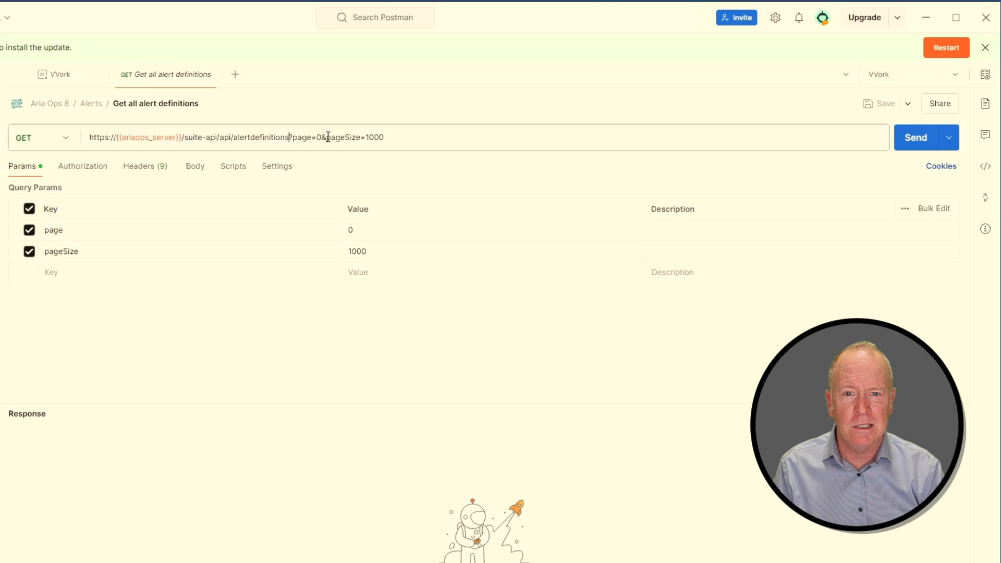
{"action": "left_click_drag", "start_coordinate": [329, 137], "coordinate": [437, 138]}
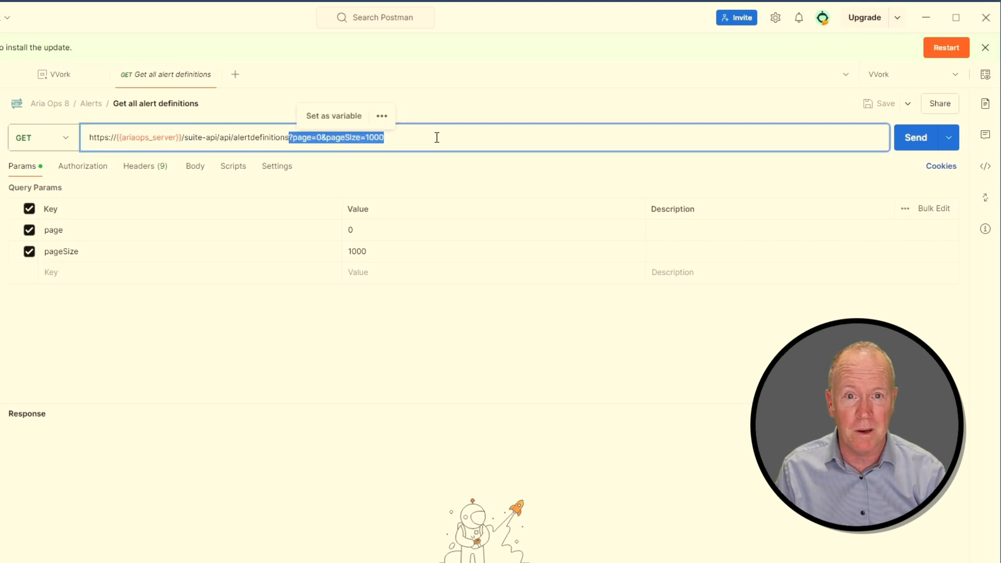
{"action": "left_click", "coordinate": [240, 384]}
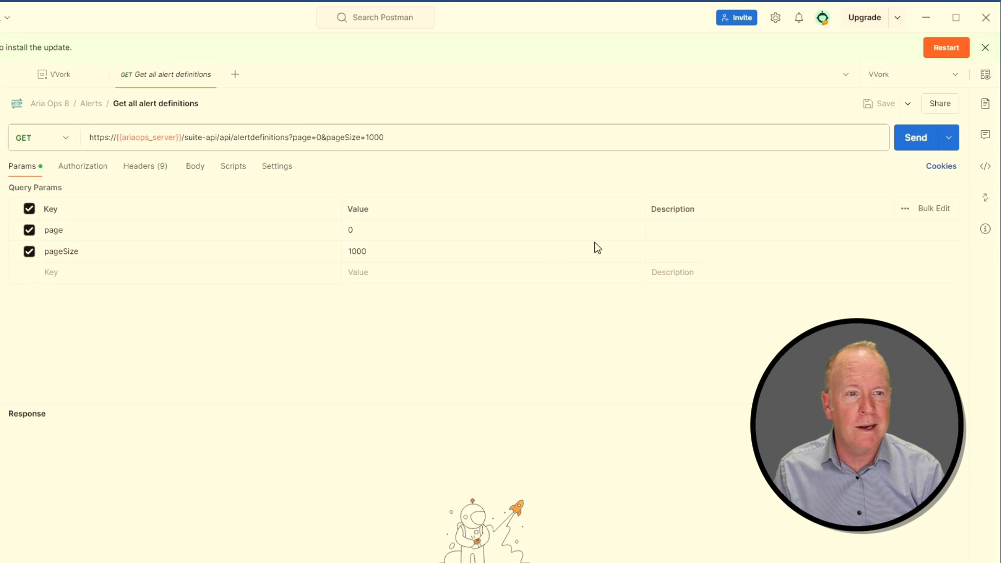
{"action": "left_click", "coordinate": [910, 140]}
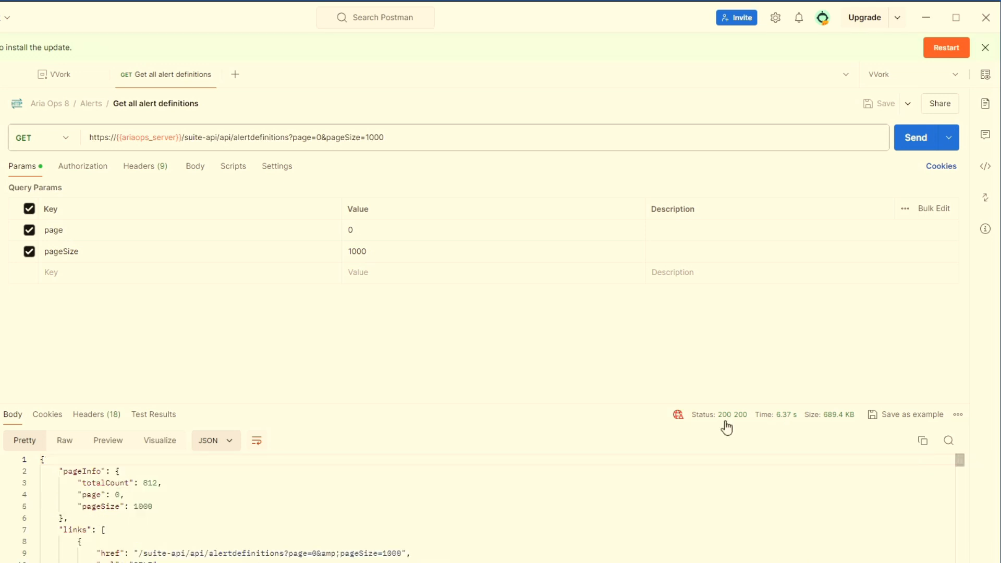
Paste the response JSON into a new Notepad++ document and pretty-print it with JsonTools.
{"action": "mouse_move", "coordinate": [725, 422]}
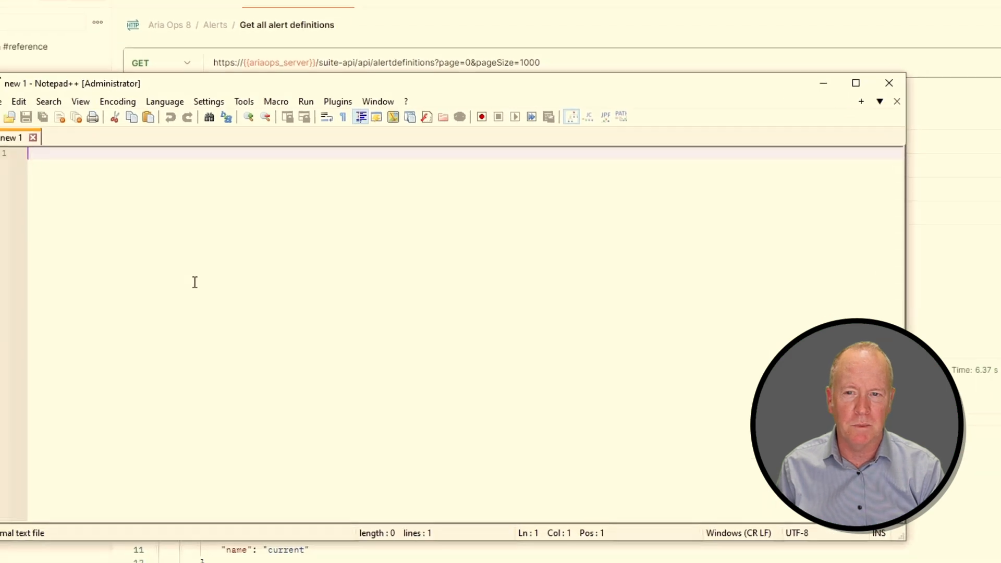
{"action": "key", "text": "ctrl+v"}
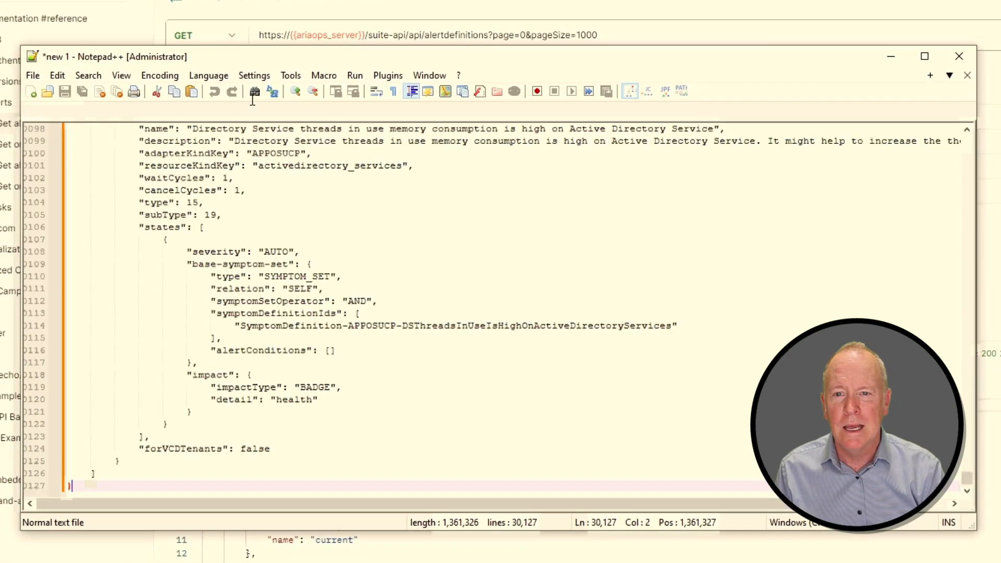
{"action": "left_click", "coordinate": [389, 77]}
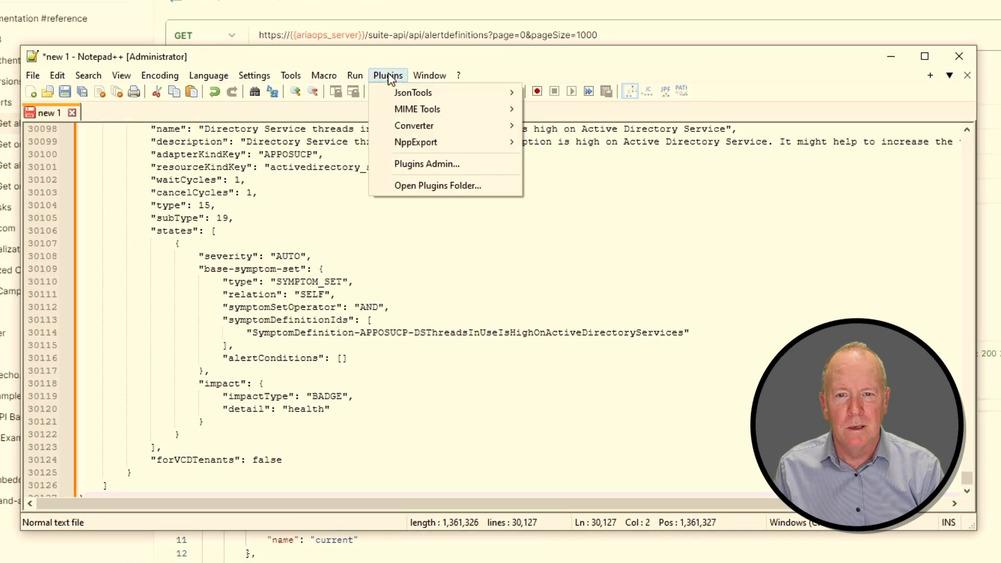
{"action": "mouse_move", "coordinate": [507, 92]}
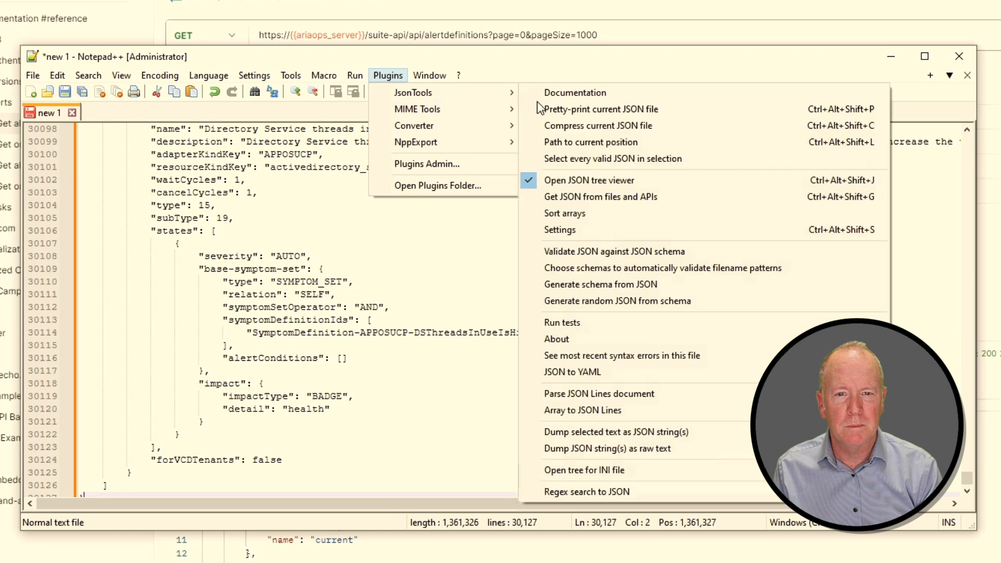
{"action": "left_click", "coordinate": [548, 110]}
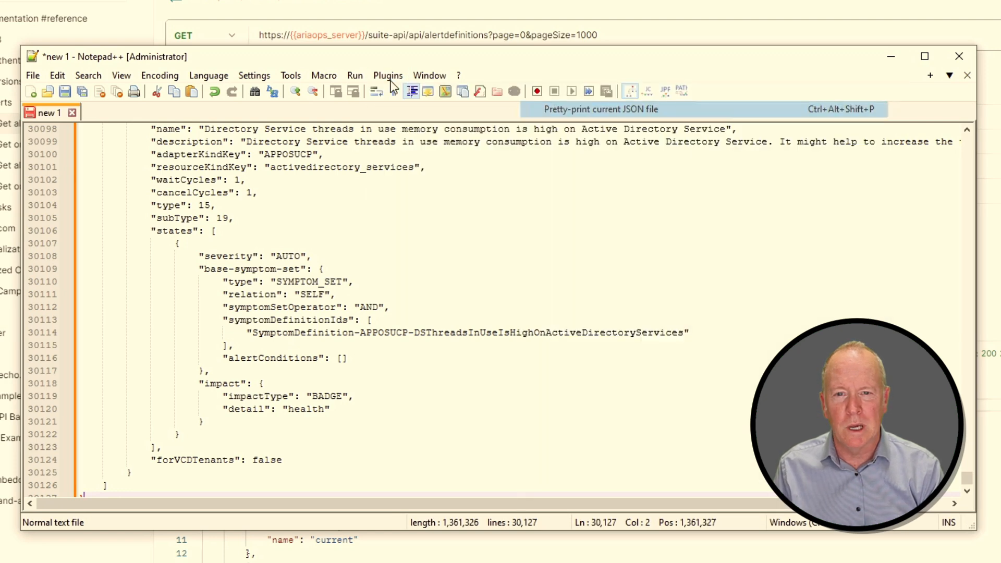
Open the JSON tree viewer for the pasted document.
{"action": "left_click", "coordinate": [391, 78]}
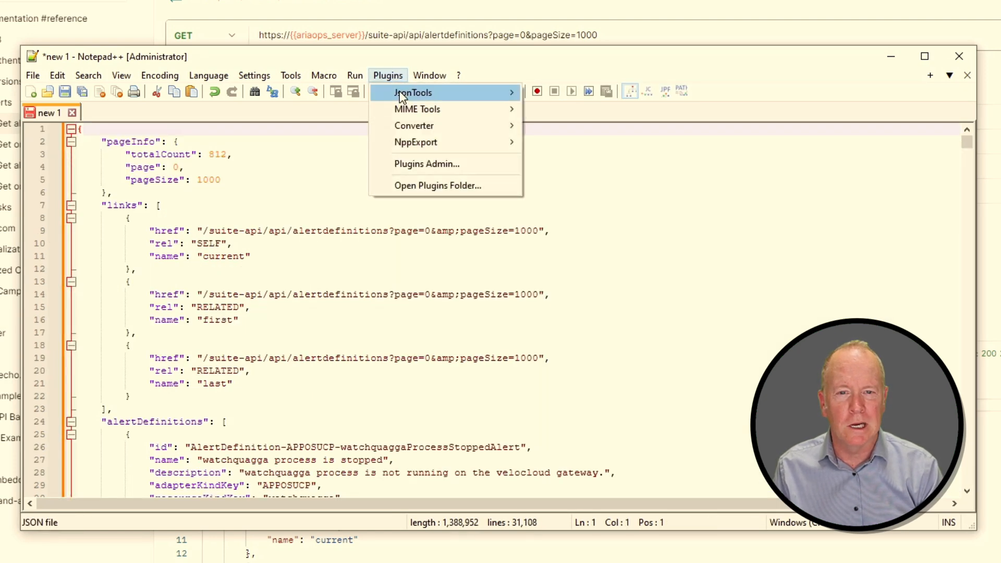
{"action": "mouse_move", "coordinate": [400, 94]}
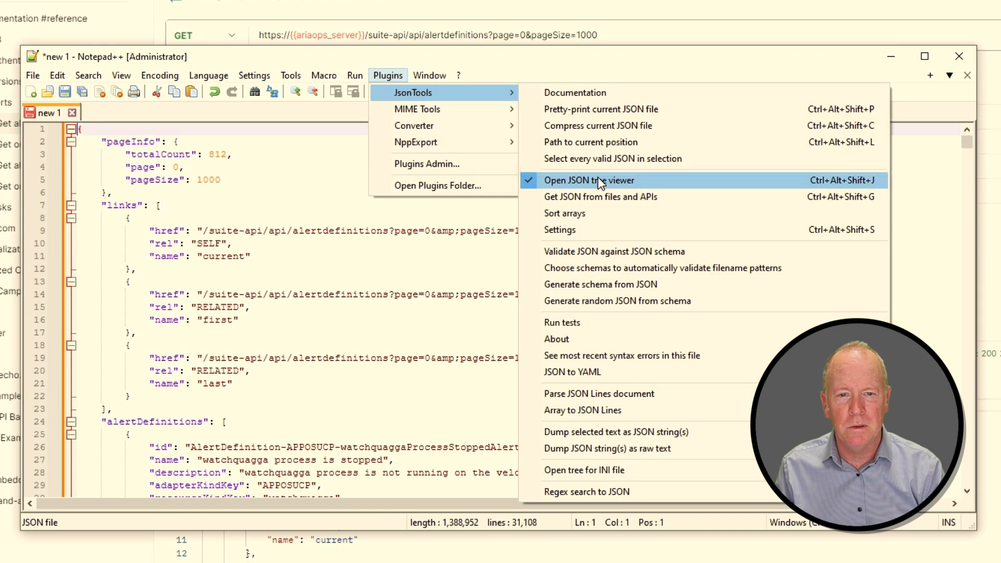
{"action": "left_click", "coordinate": [538, 181]}
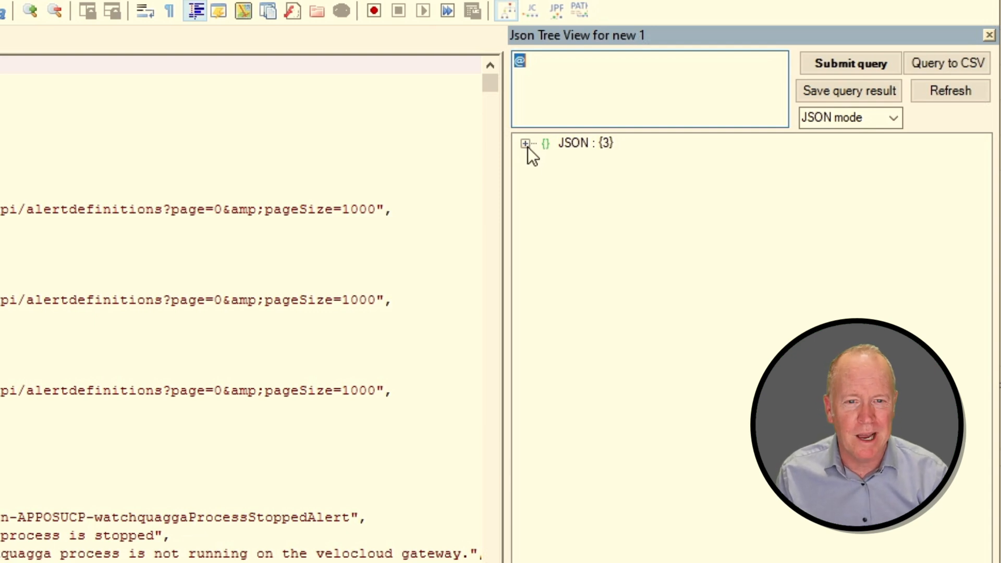
Expand the JSON root, the alertDefinitions array and the first definition in the tree viewer.
{"action": "left_click", "coordinate": [527, 146]}
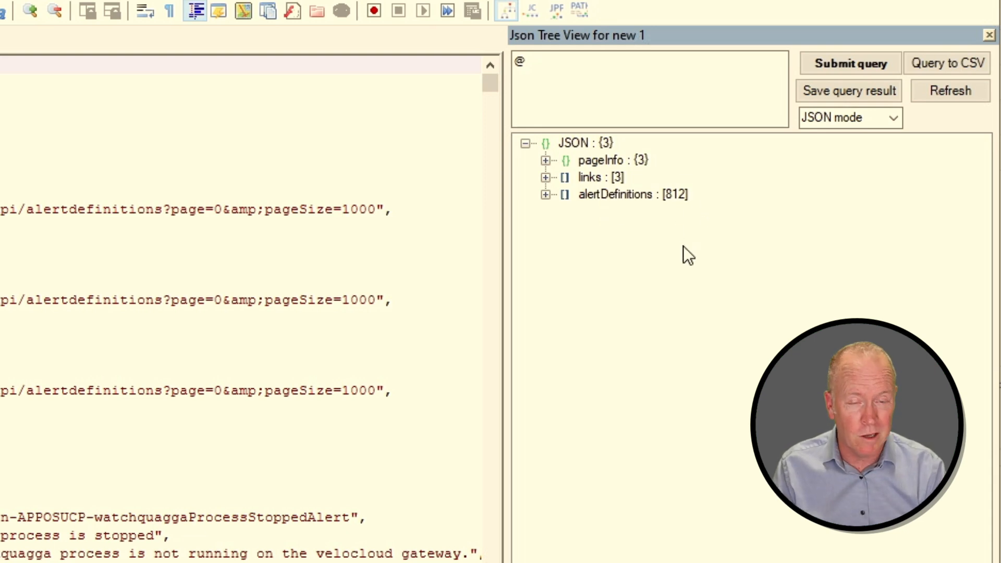
{"action": "left_click", "coordinate": [545, 194]}
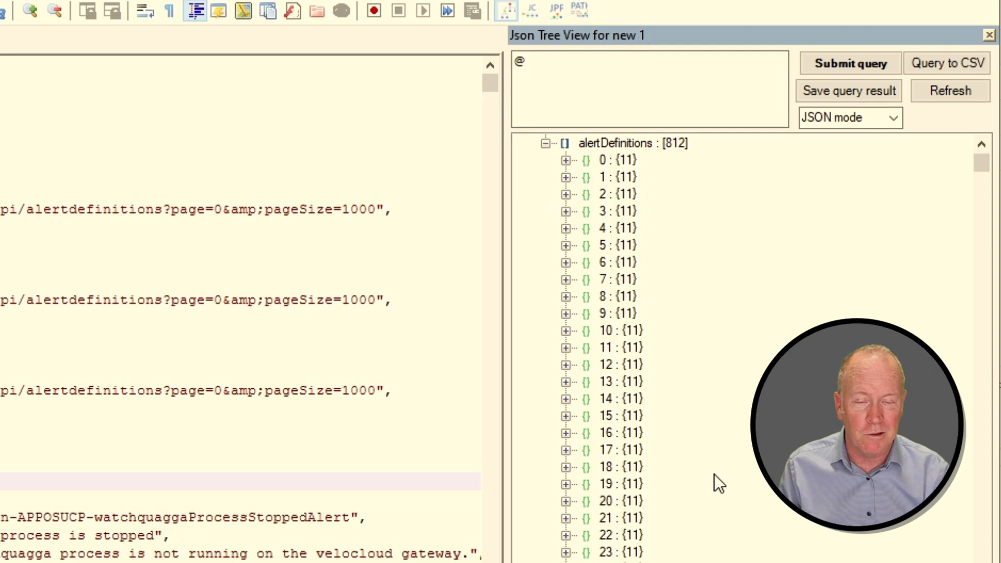
{"action": "left_click", "coordinate": [565, 162]}
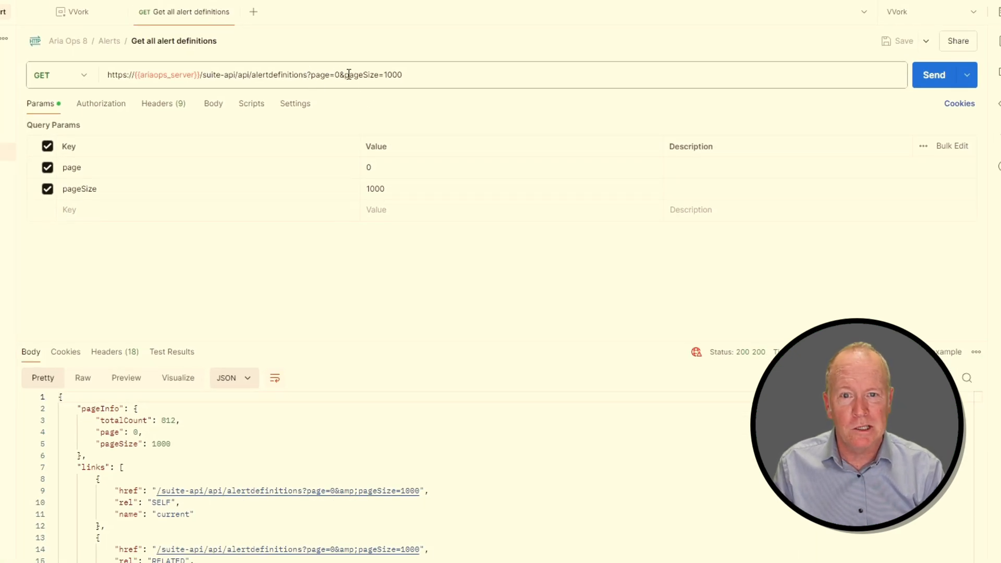
Change the request's pageSize to 100 and send the request again.
{"action": "left_click_drag", "start_coordinate": [308, 74], "coordinate": [429, 72]}
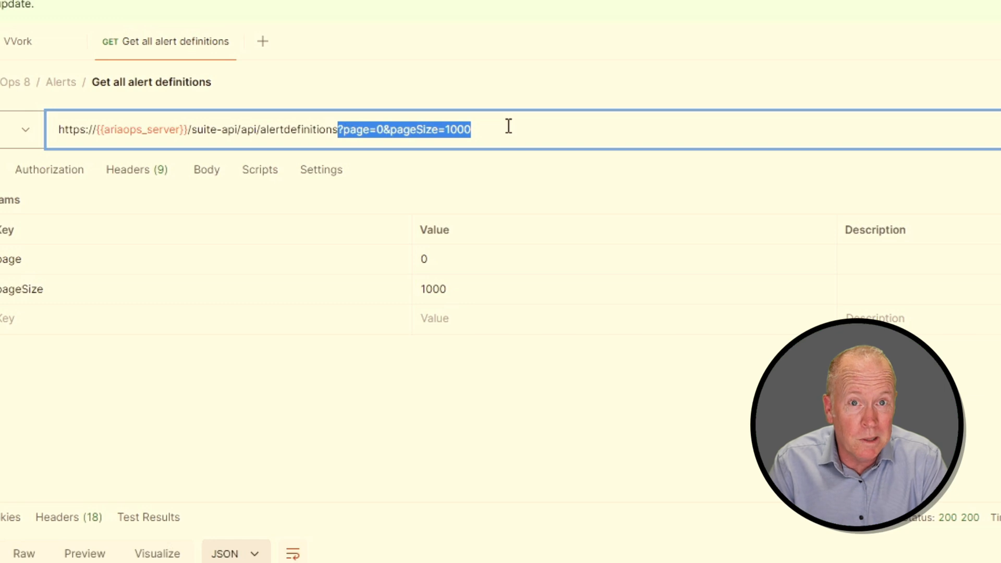
{"action": "left_click", "coordinate": [508, 126]}
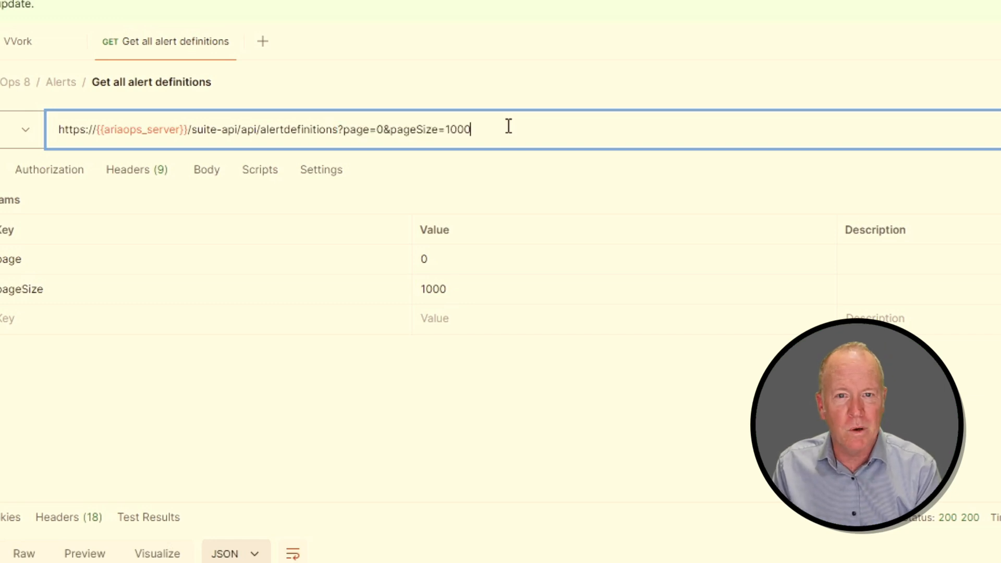
{"action": "key", "text": "BackSpace"}
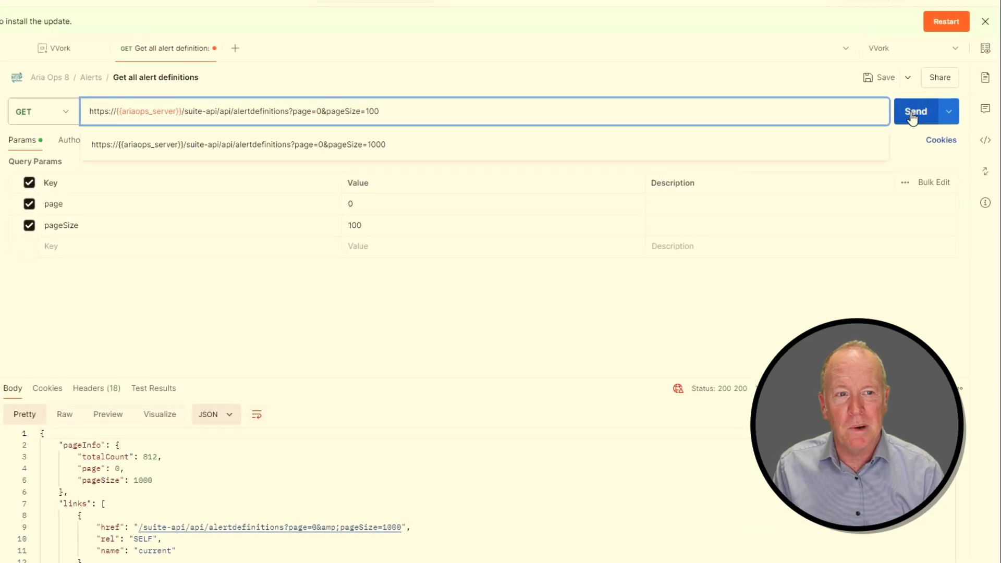
{"action": "left_click", "coordinate": [912, 118]}
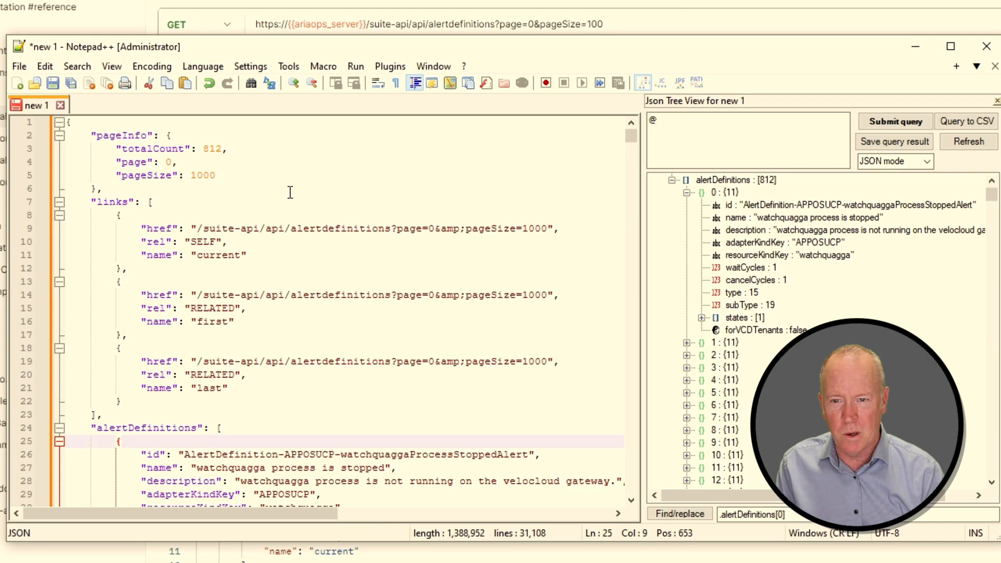
Put the new response into a new Notepad++ document and open its JSON tree viewer.
{"action": "key", "text": "ctrl+n"}
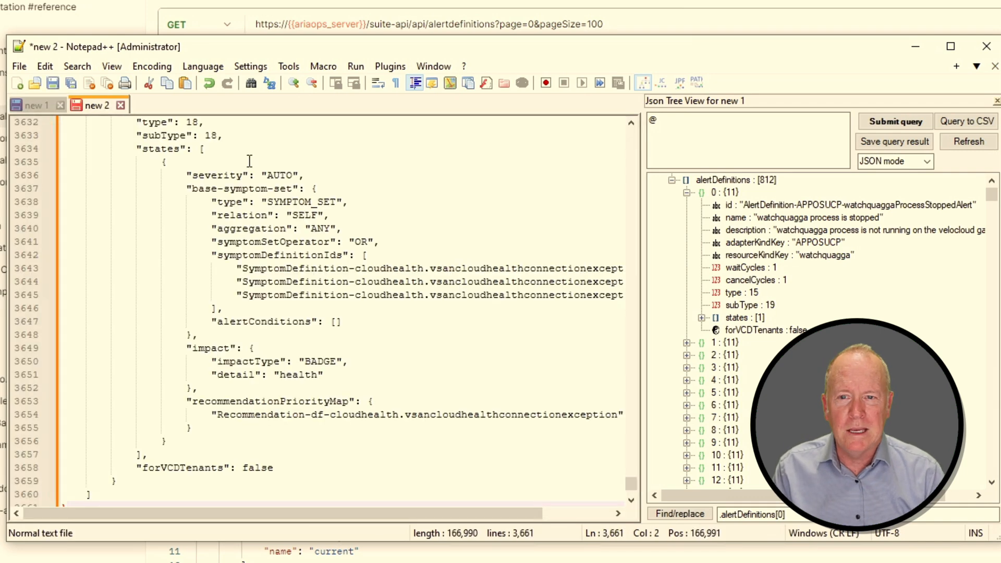
{"action": "left_click", "coordinate": [387, 69]}
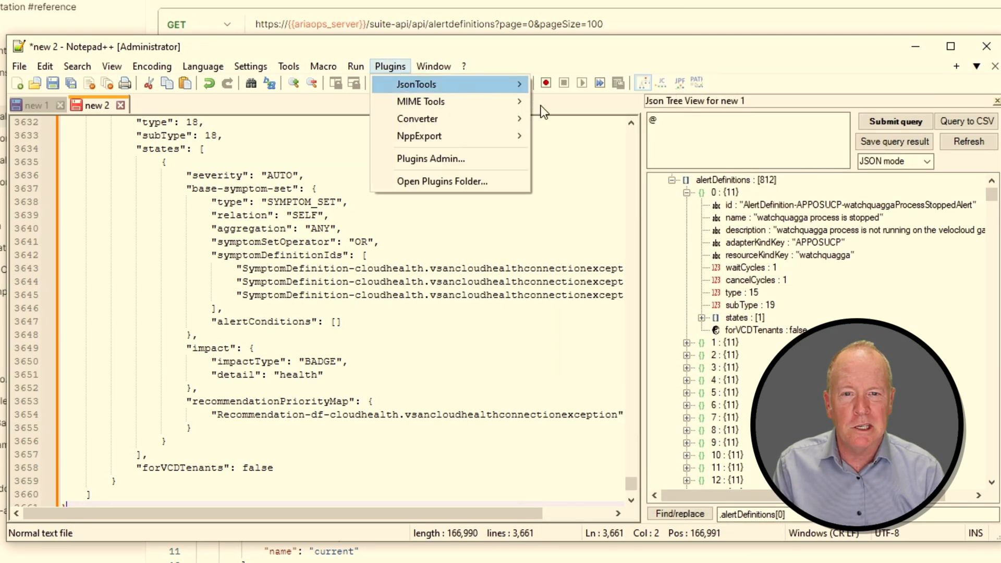
{"action": "mouse_move", "coordinate": [504, 79]}
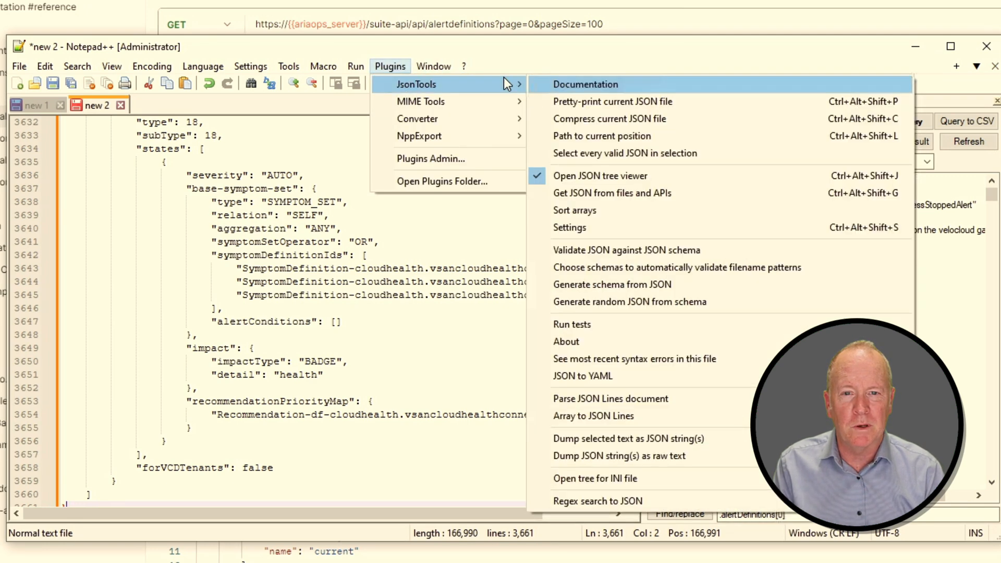
{"action": "left_click", "coordinate": [581, 176]}
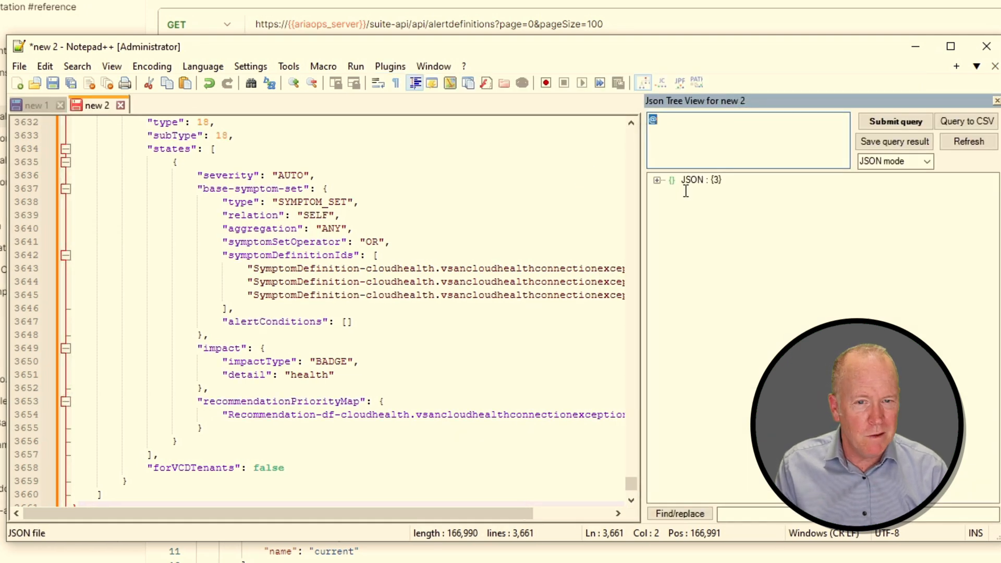
Expand the JSON root in the tree viewer and select the pageSize parameter in the request URL.
{"action": "left_click", "coordinate": [657, 180]}
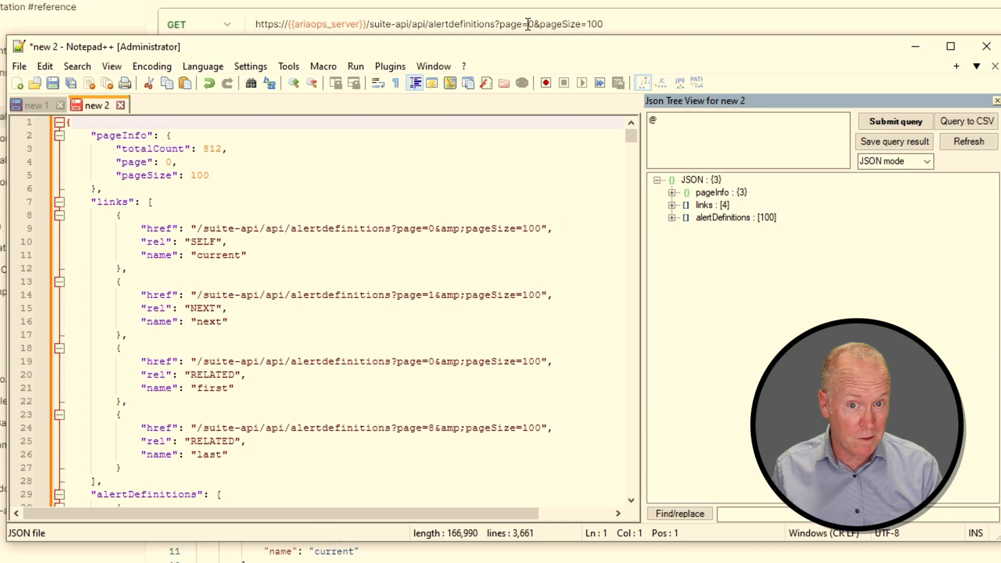
{"action": "left_click", "coordinate": [548, 24]}
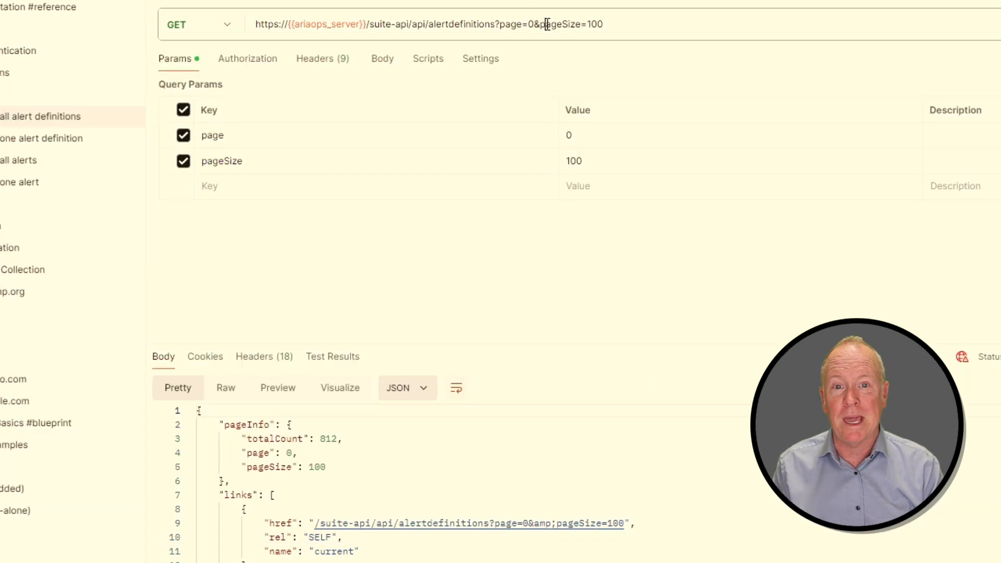
{"action": "double_click", "coordinate": [548, 24]}
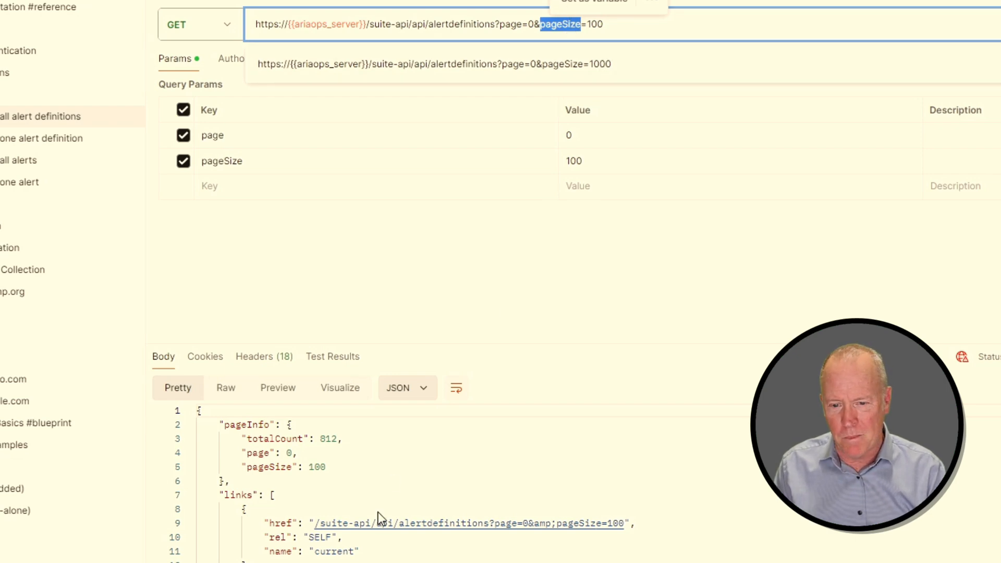
Expand the alertDefinitions array, definition 10 and its states array in the tree viewer.
{"action": "key", "text": "alt+Tab"}
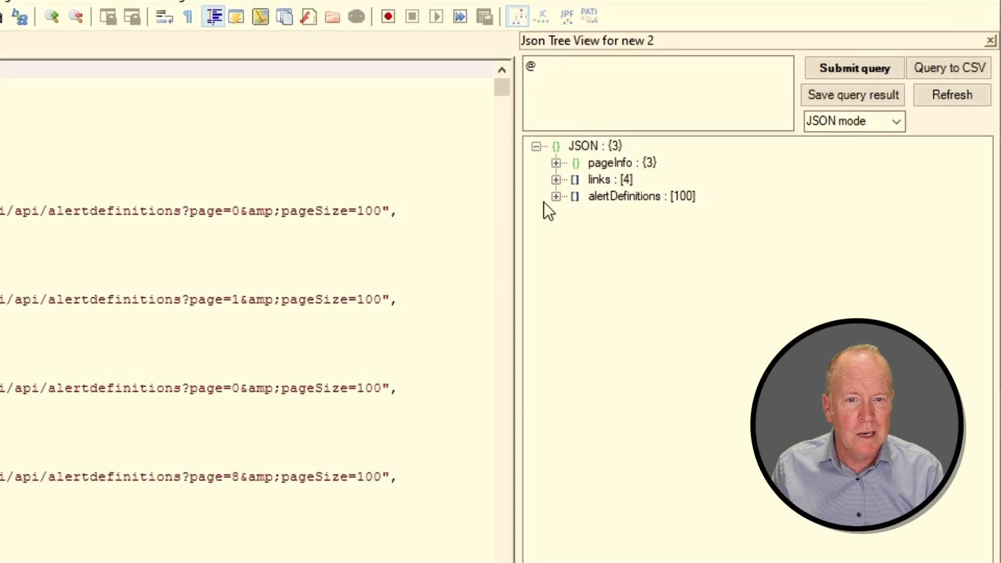
{"action": "left_click", "coordinate": [556, 196]}
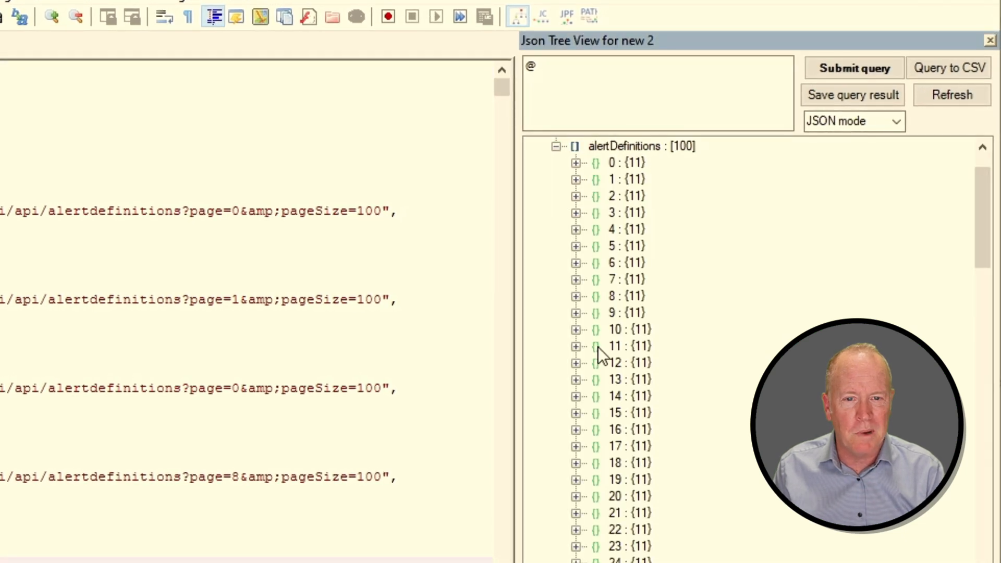
{"action": "left_click", "coordinate": [576, 329]}
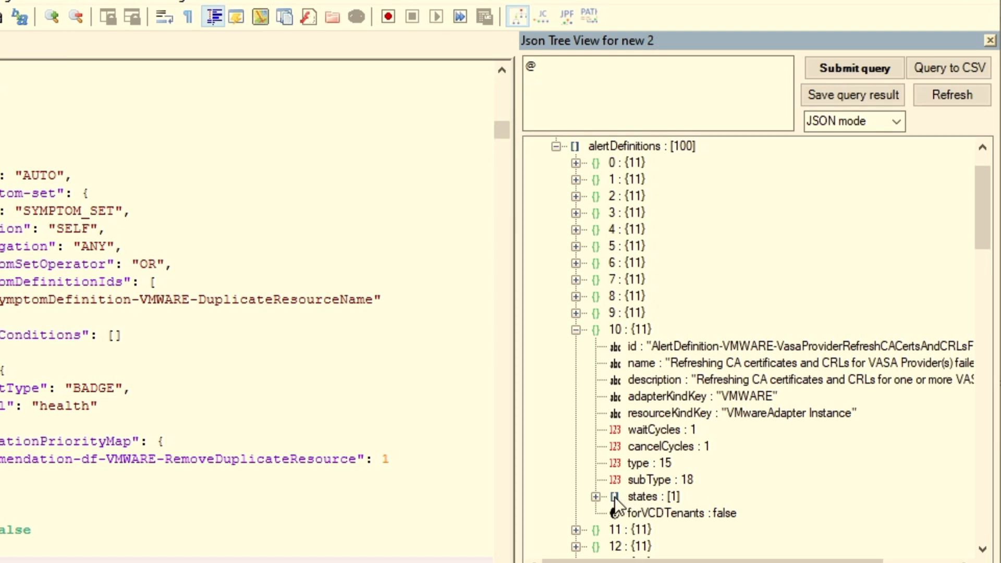
{"action": "left_click", "coordinate": [591, 494]}
{"action": "scroll", "coordinate": [725, 494], "scroll_direction": "down", "scroll_amount": 1}
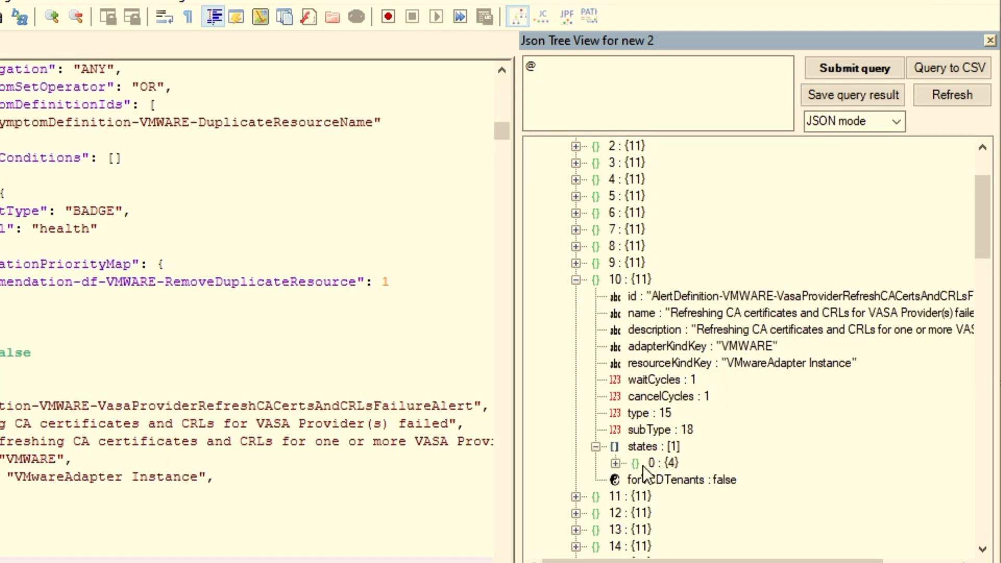
Expand definition 10's first state and its base-symptom-set, impact and recommendationPriorityMap nodes in the tree viewer.
{"action": "left_click", "coordinate": [616, 463]}
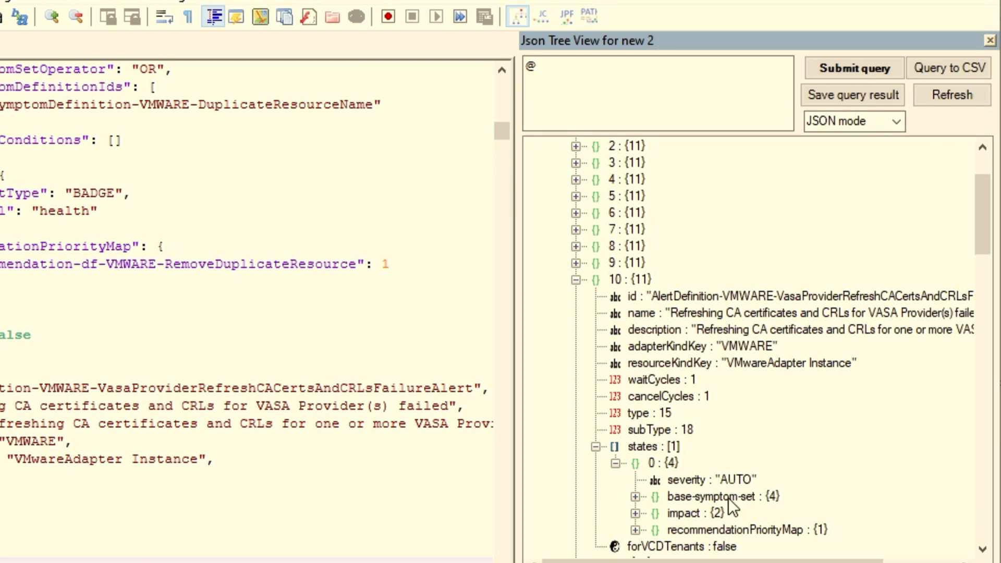
{"action": "left_click", "coordinate": [634, 530]}
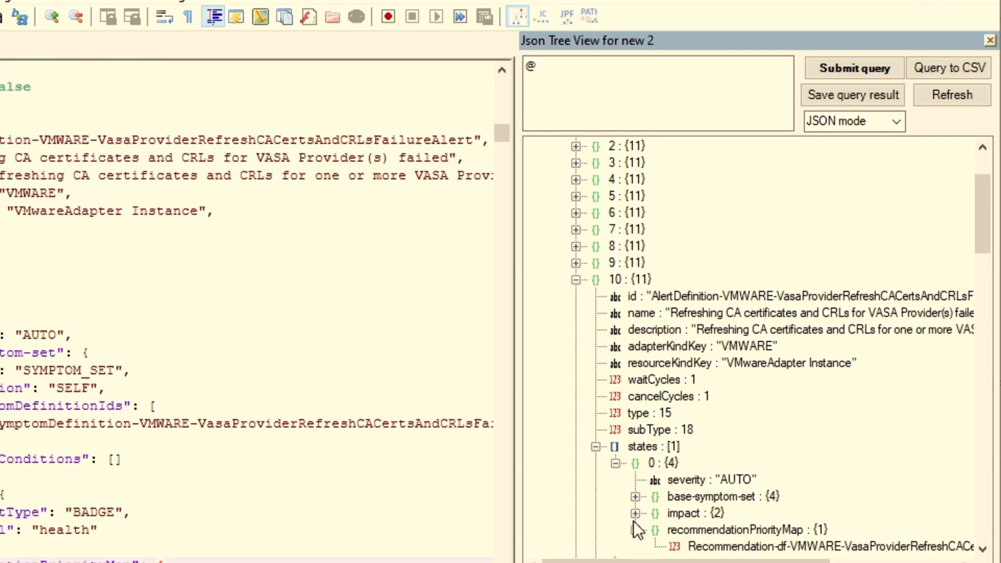
{"action": "left_click", "coordinate": [636, 513]}
{"action": "left_click", "coordinate": [635, 497]}
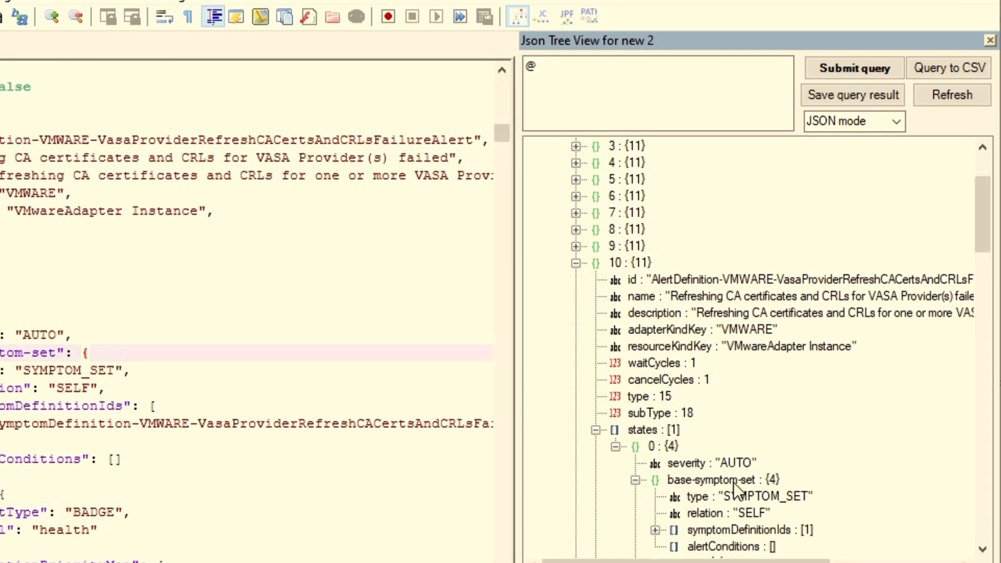
{"action": "scroll", "coordinate": [734, 483], "scroll_direction": "down", "scroll_amount": 2}
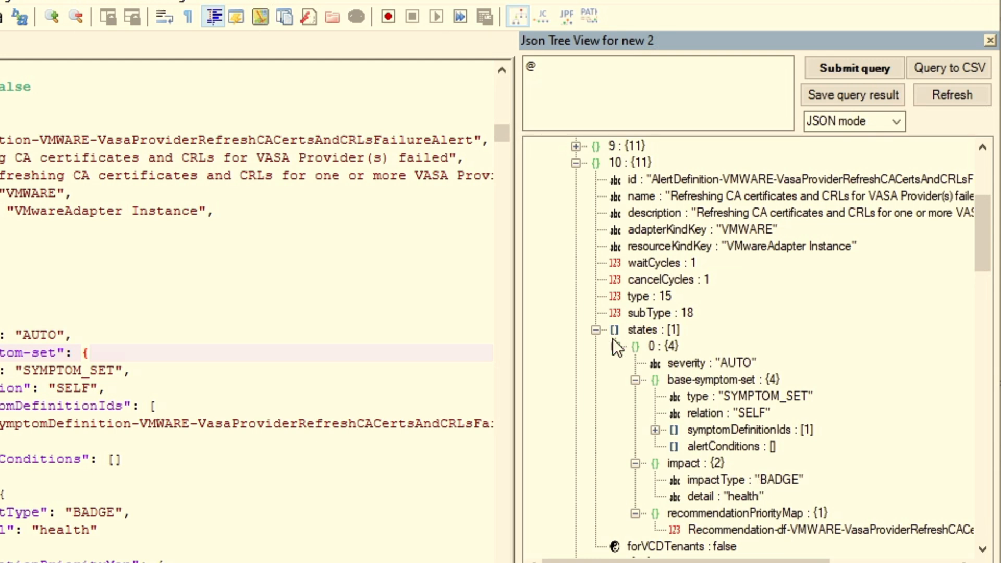
Collapse definition 10 and the alertDefinitions array, then expand the links array and all four of its entries.
{"action": "left_click", "coordinate": [576, 163]}
{"action": "scroll", "coordinate": [656, 271], "scroll_direction": "up", "scroll_amount": 3}
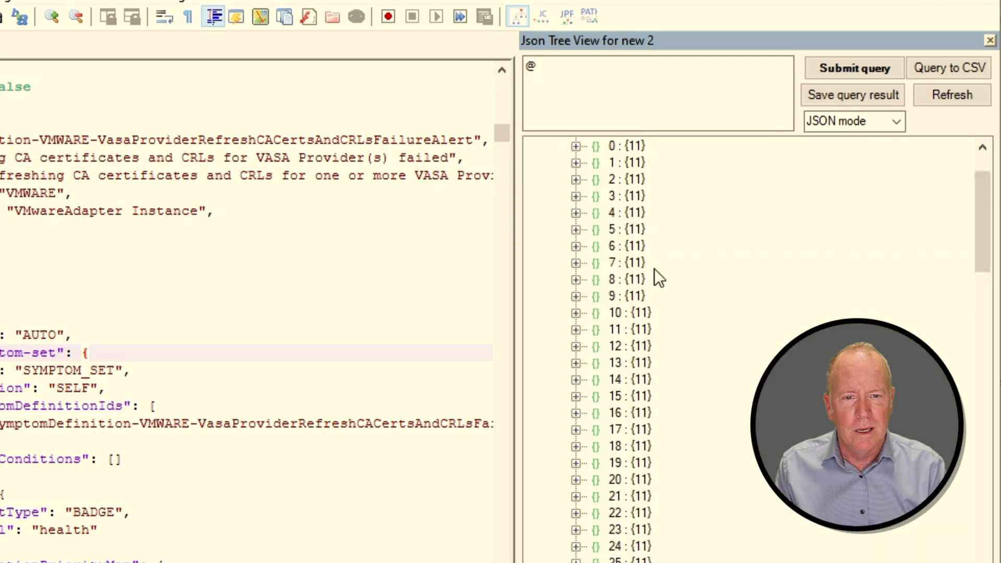
{"action": "scroll", "coordinate": [655, 269], "scroll_direction": "up", "scroll_amount": 2}
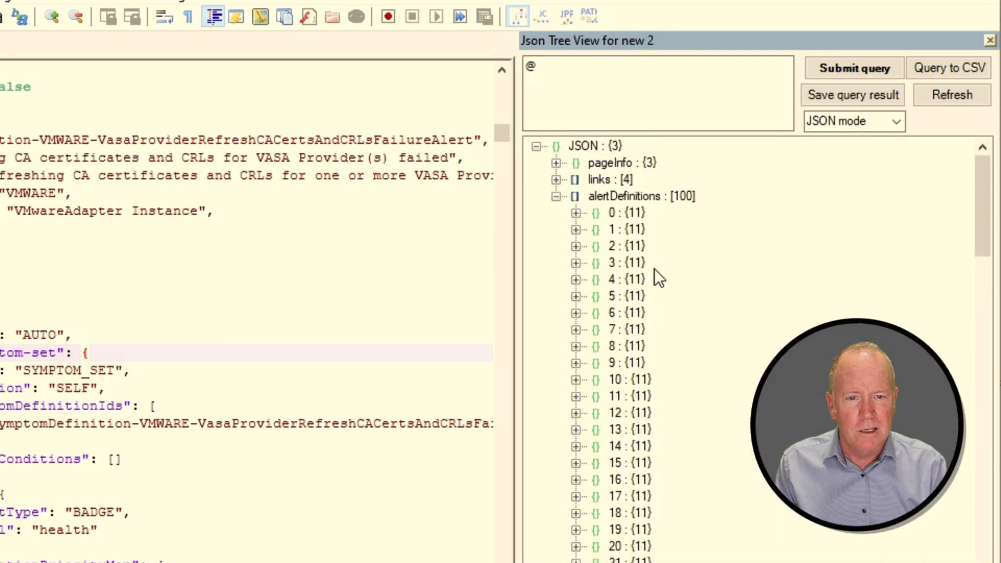
{"action": "left_click", "coordinate": [556, 196]}
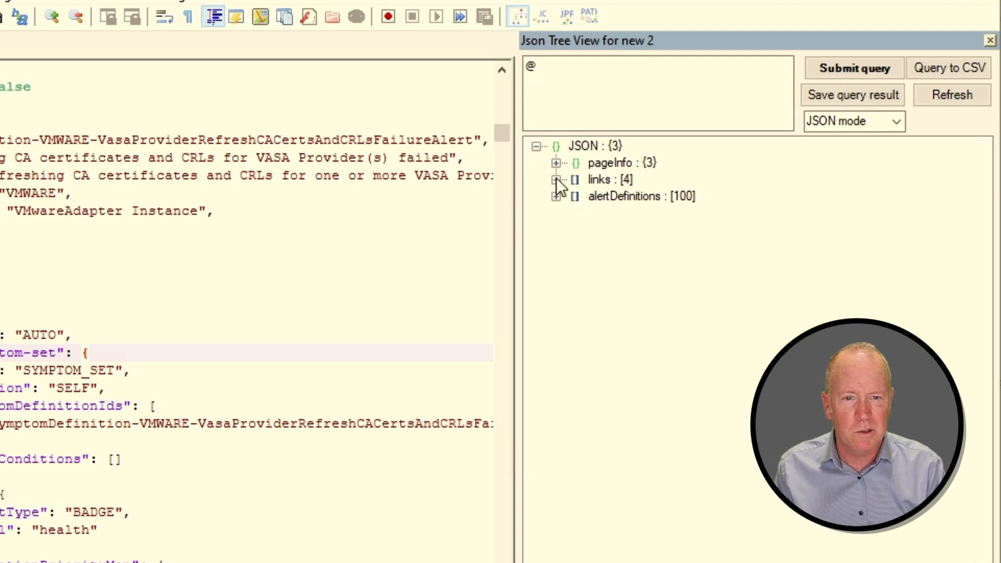
{"action": "left_click", "coordinate": [556, 180]}
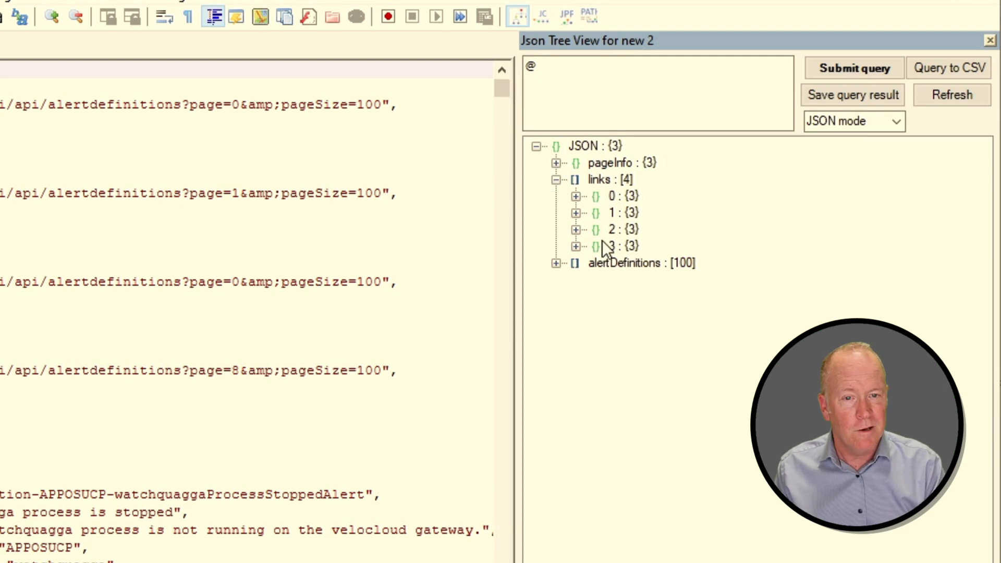
{"action": "left_click", "coordinate": [576, 246]}
{"action": "left_click", "coordinate": [576, 229]}
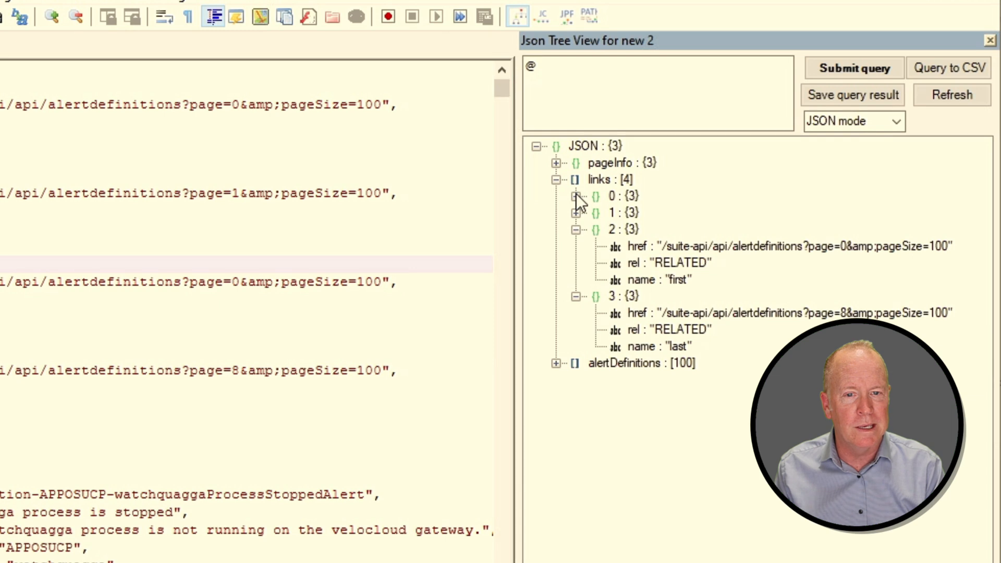
{"action": "left_click", "coordinate": [576, 213]}
{"action": "left_click", "coordinate": [575, 196]}
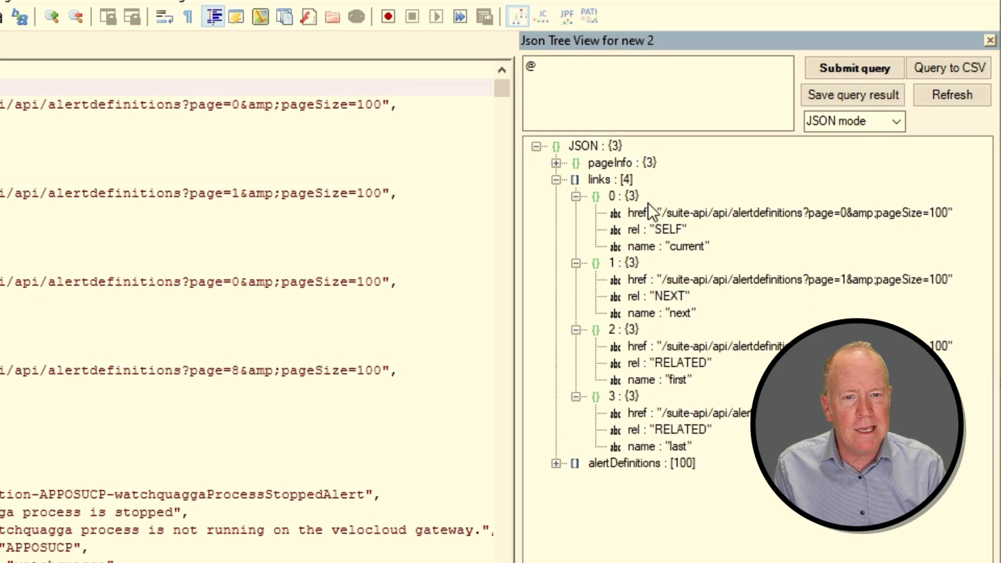
Examine the href and name values of the current, next, first and last links, then collapse the links array.
{"action": "left_click", "coordinate": [806, 213]}
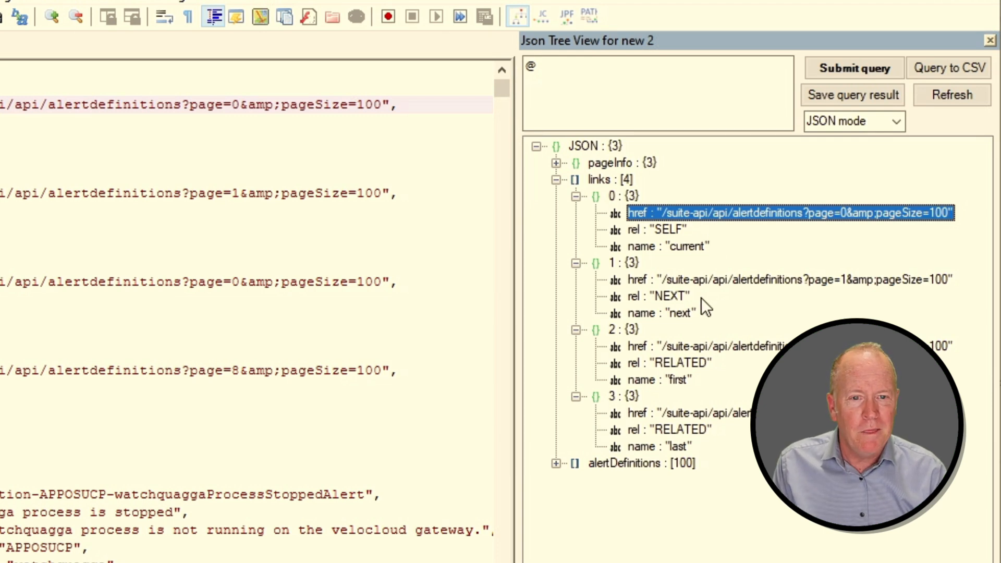
{"action": "left_click", "coordinate": [702, 280]}
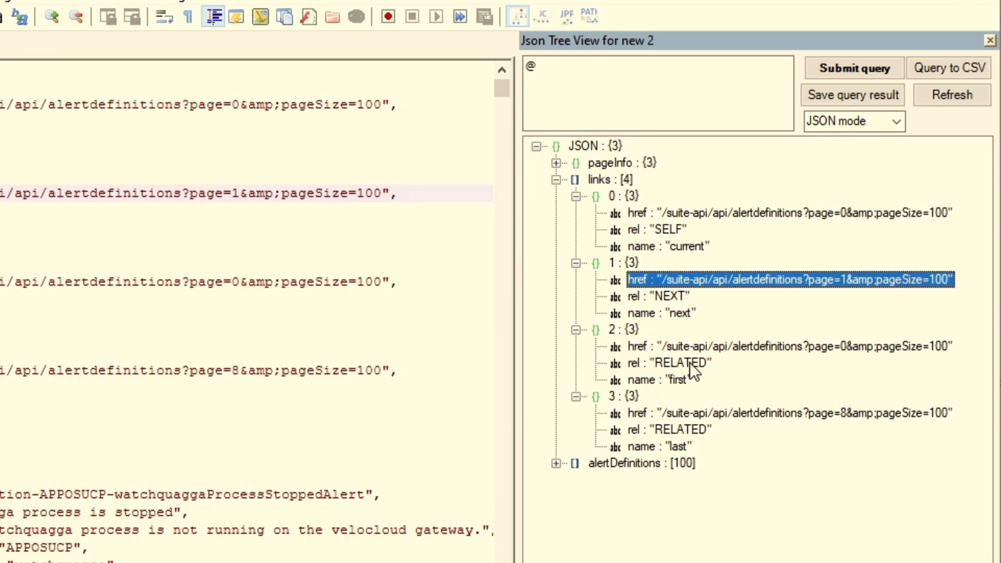
{"action": "left_click", "coordinate": [681, 380]}
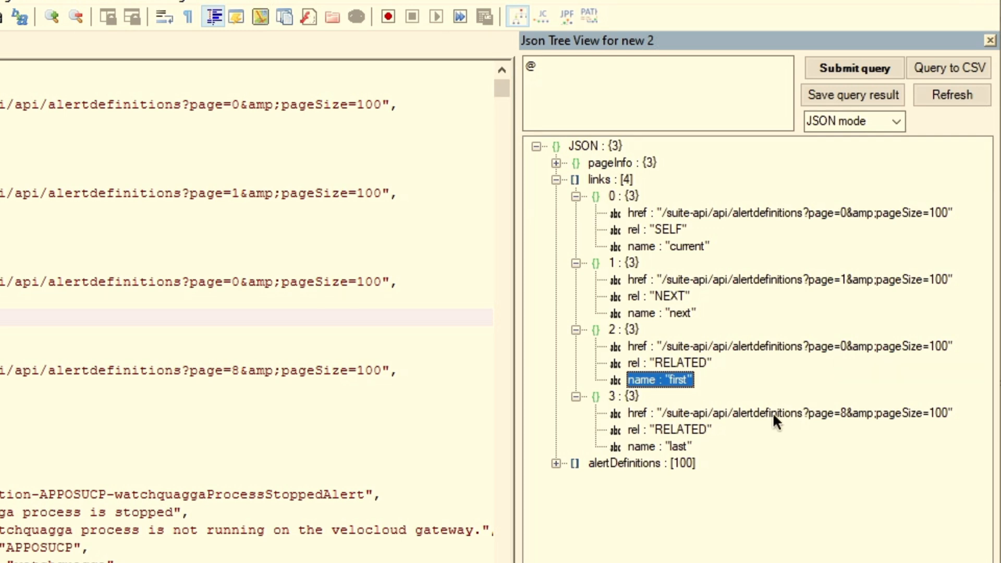
{"action": "left_click", "coordinate": [675, 447]}
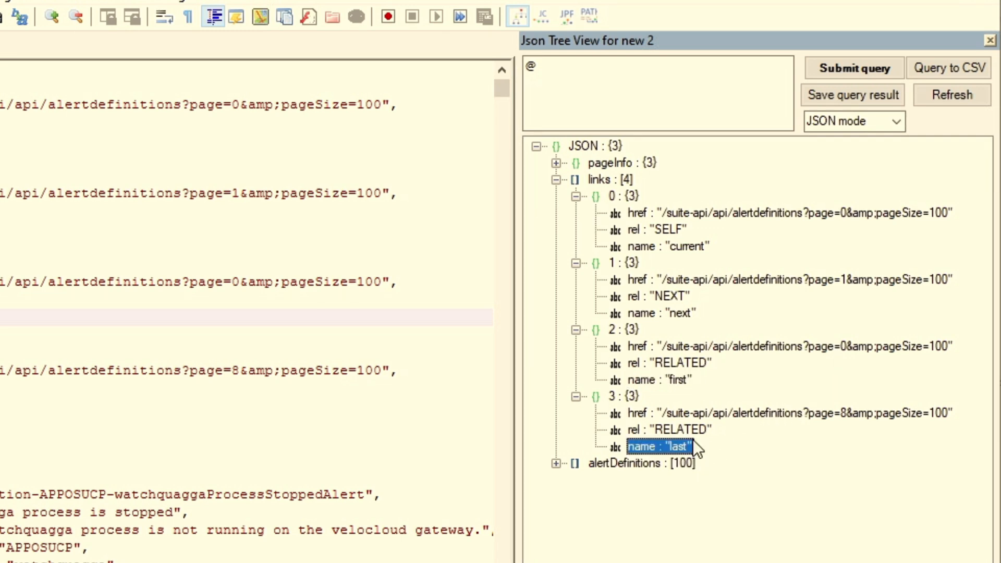
{"action": "left_click", "coordinate": [747, 415]}
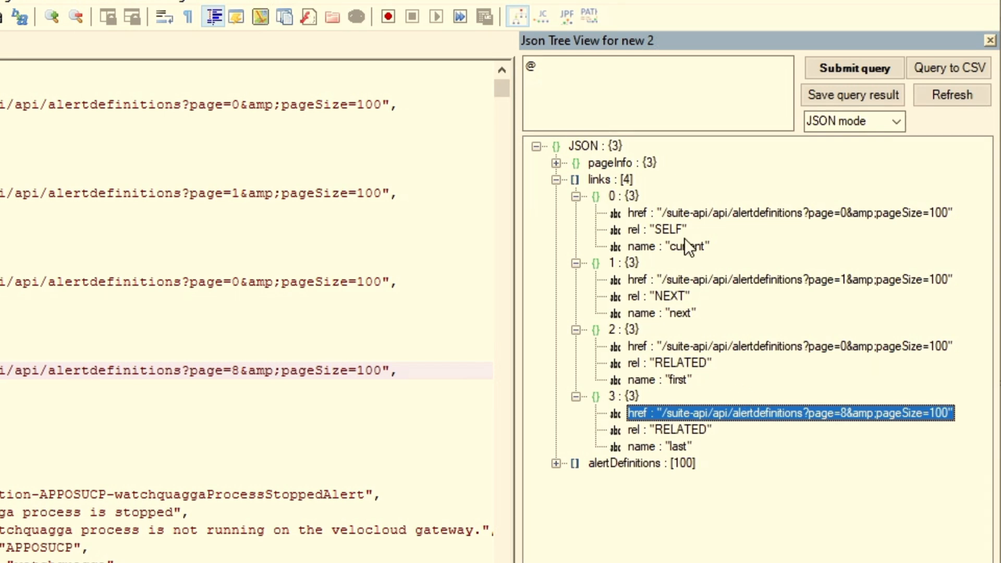
{"action": "left_click", "coordinate": [556, 179]}
{"action": "left_click", "coordinate": [556, 163]}
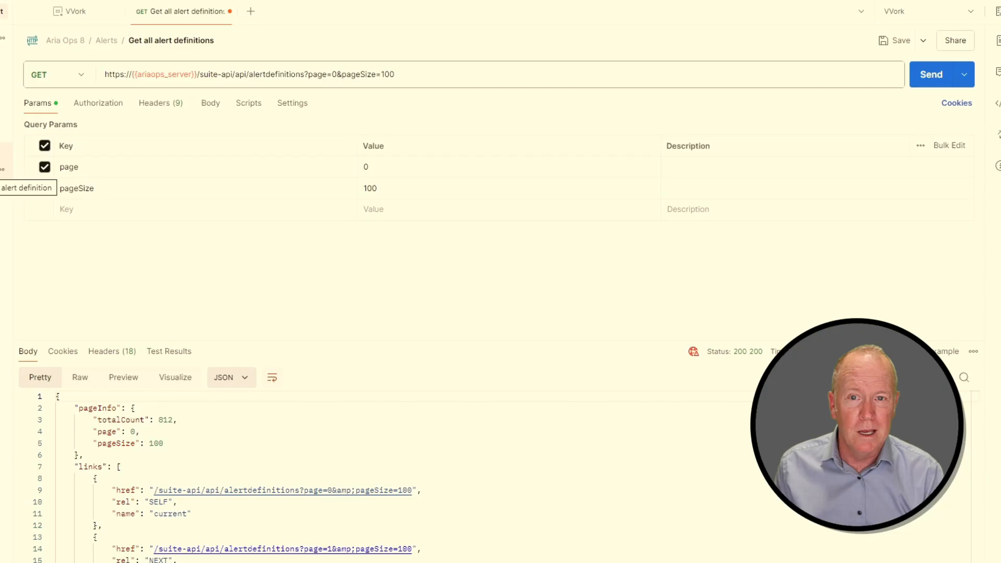
Open the Get one alert definition request and select the ariaops_alert_id variable in its URL.
{"action": "key", "text": "ctrl+t"}
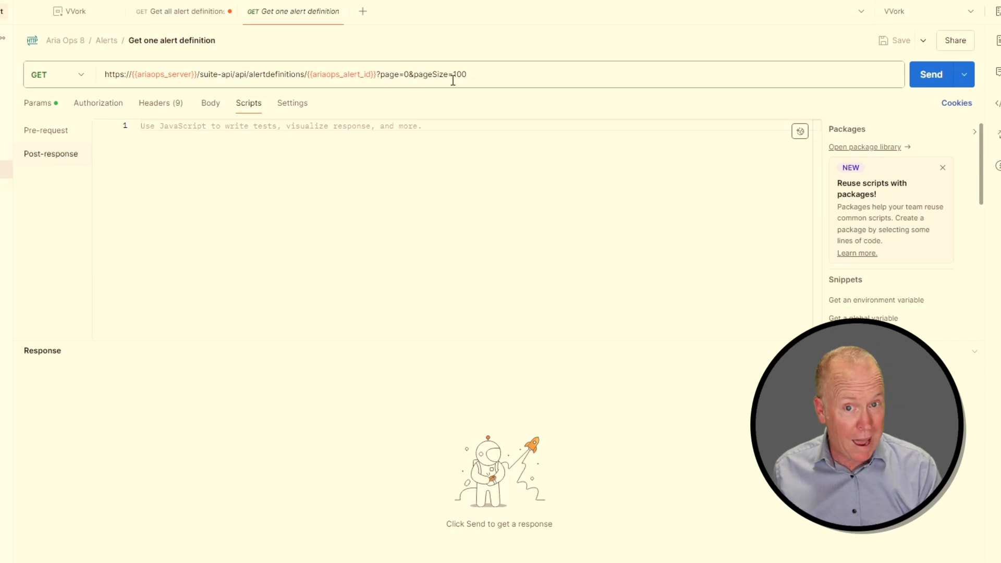
{"action": "double_click", "coordinate": [277, 75]}
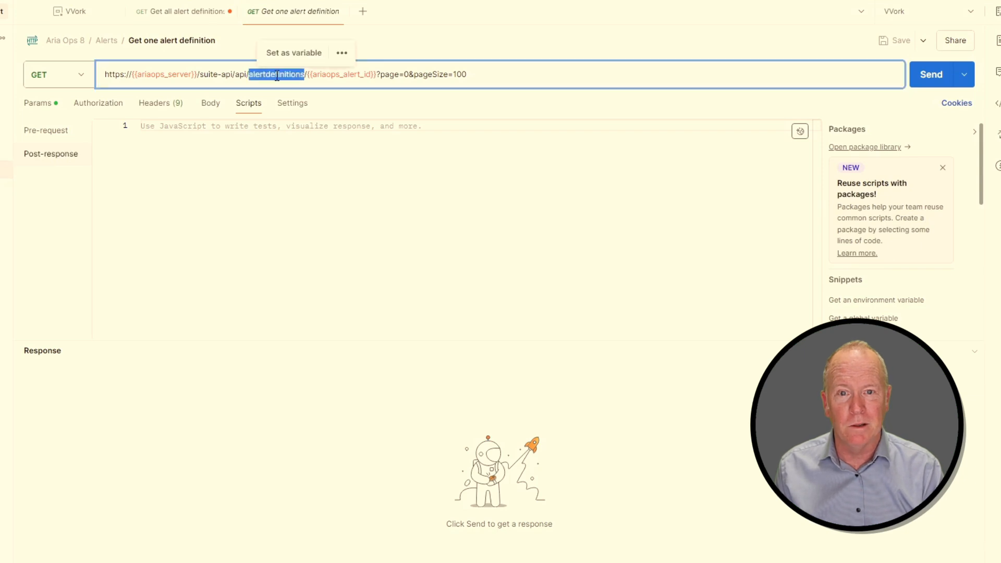
{"action": "left_click", "coordinate": [306, 76]}
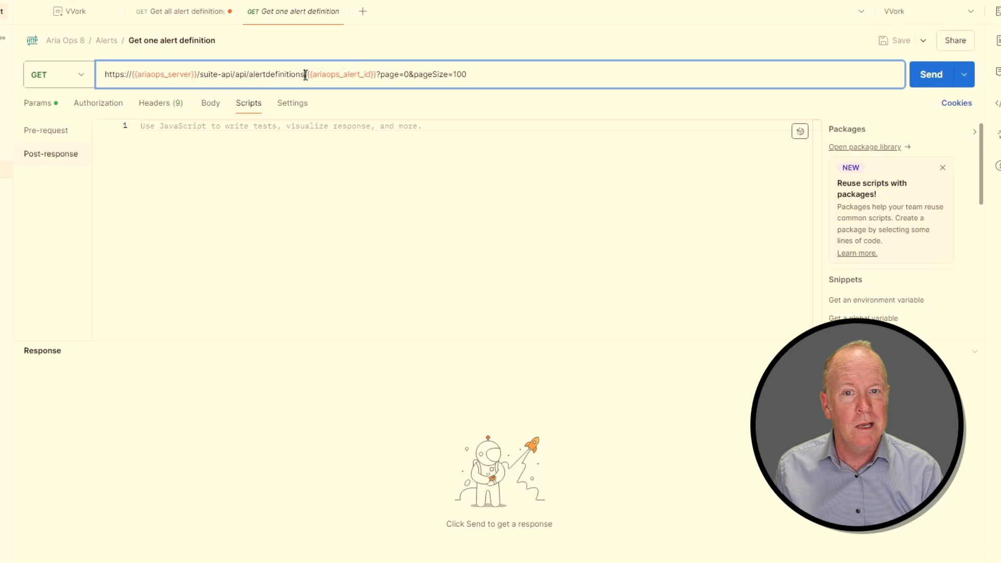
{"action": "left_click_drag", "start_coordinate": [306, 75], "coordinate": [378, 74]}
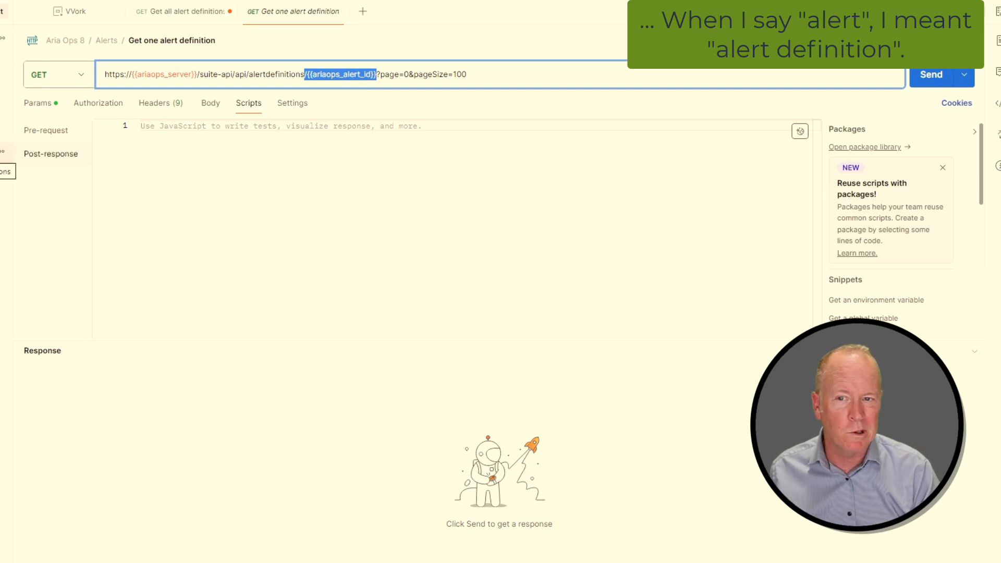
Copy the first alert definition's id from the Get all alert definitions response.
{"action": "left_click", "coordinate": [2, 152]}
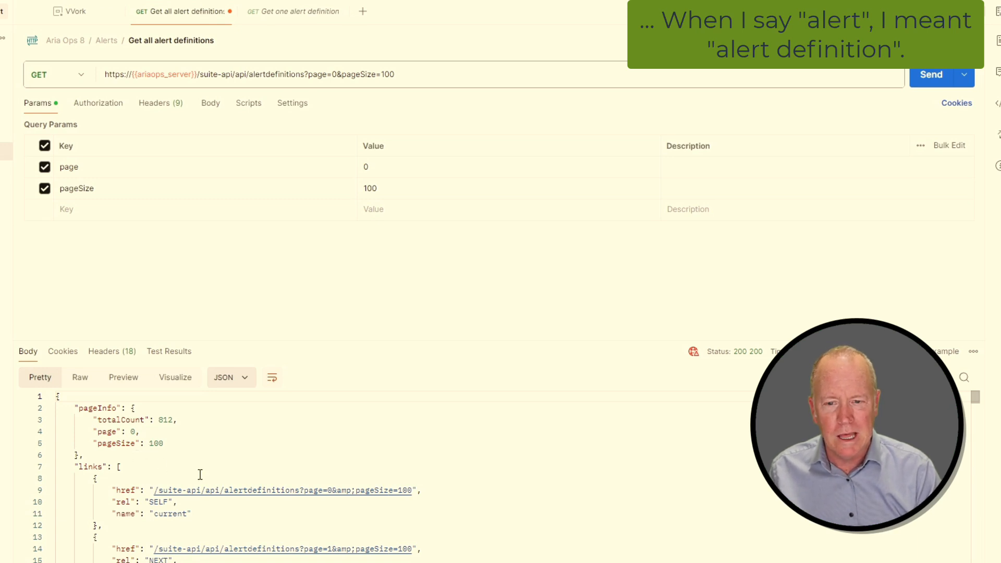
{"action": "scroll", "coordinate": [200, 475], "scroll_direction": "down", "scroll_amount": 4}
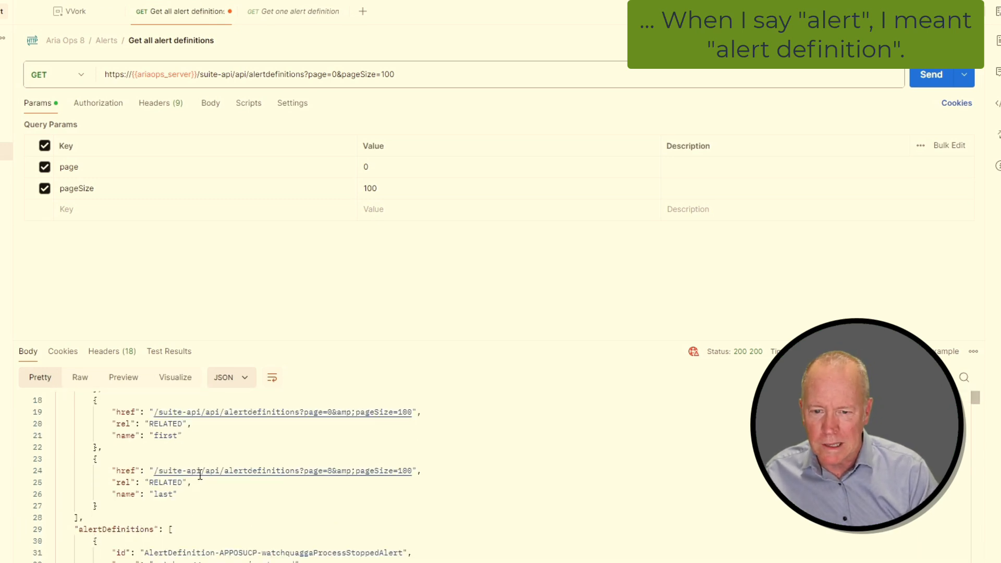
{"action": "scroll", "coordinate": [200, 474], "scroll_direction": "down", "scroll_amount": 2}
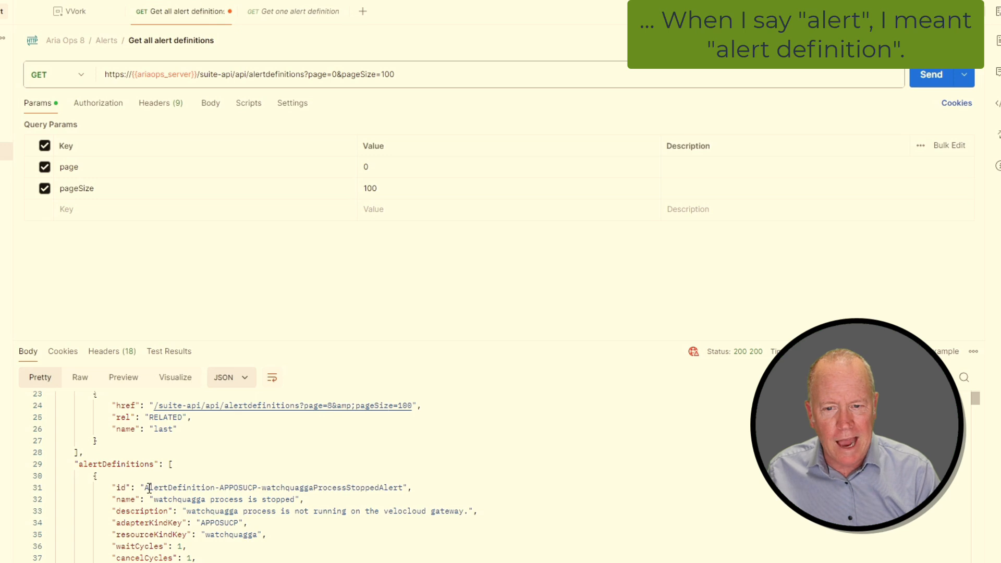
{"action": "left_click_drag", "start_coordinate": [141, 488], "coordinate": [172, 488]}
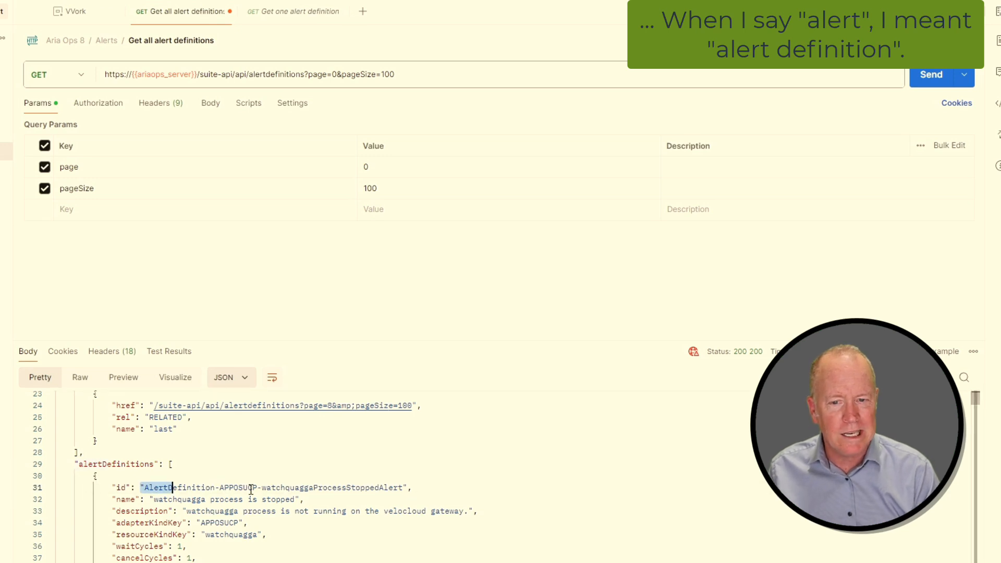
{"action": "left_click_drag", "start_coordinate": [251, 490], "coordinate": [418, 489]}
{"action": "key", "text": "ctrl+c"}
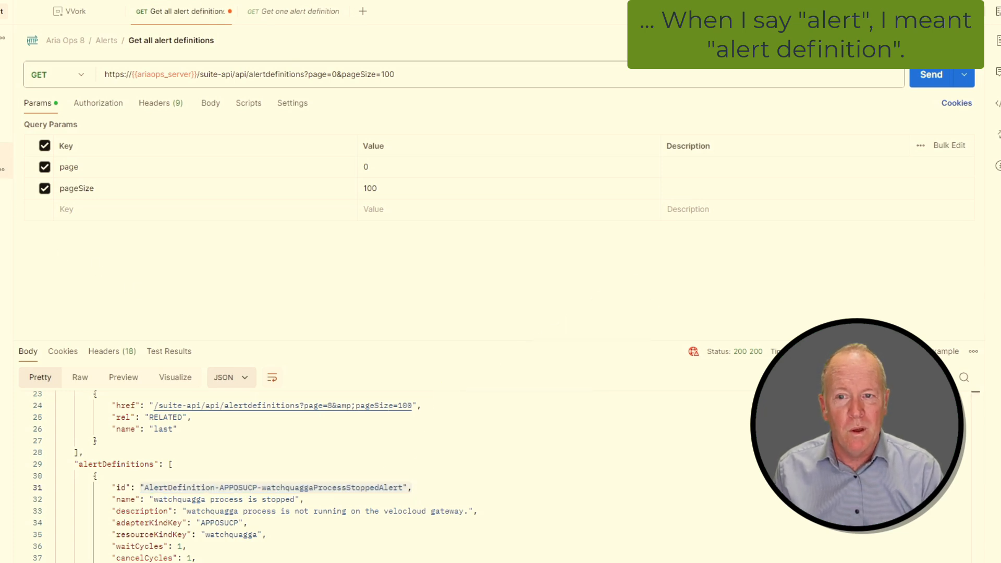
Paste AlertDefinition-APPOSUCP-watchquaggaProcessStoppedAlert, without quotes, as the current value of ariaops_alert_id in the VVork environment.
{"action": "left_click", "coordinate": [1, 170]}
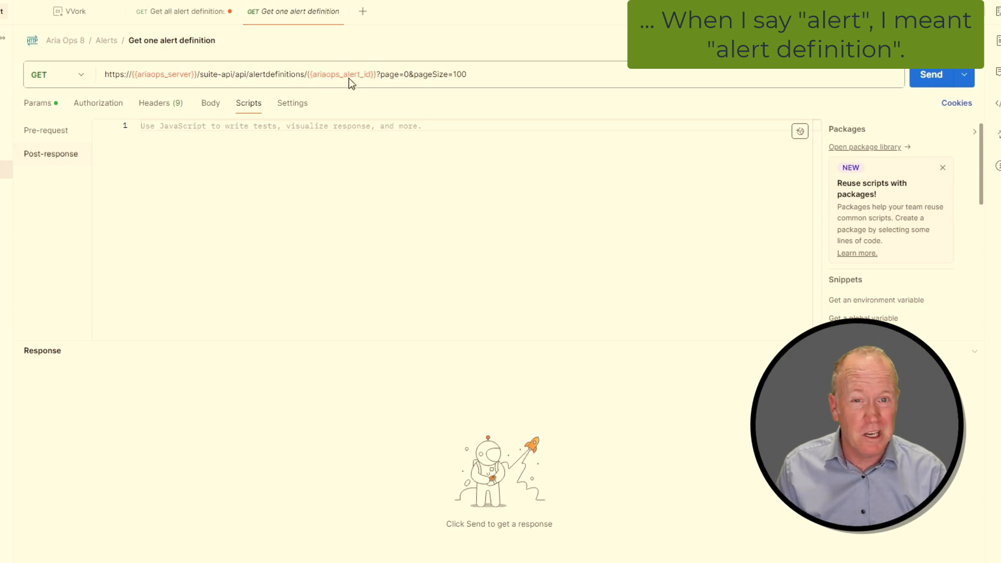
{"action": "mouse_move", "coordinate": [348, 74]}
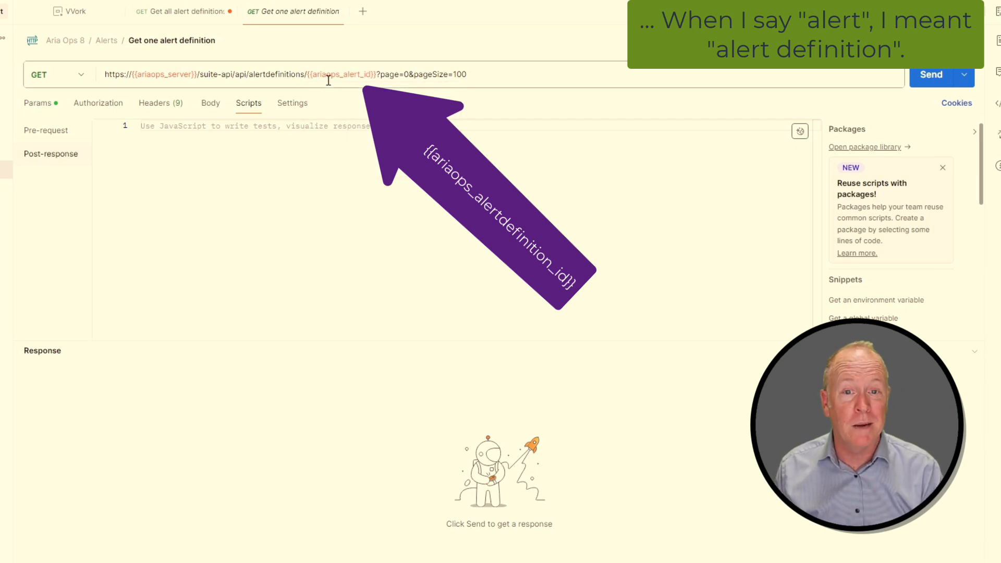
{"action": "mouse_move", "coordinate": [329, 77]}
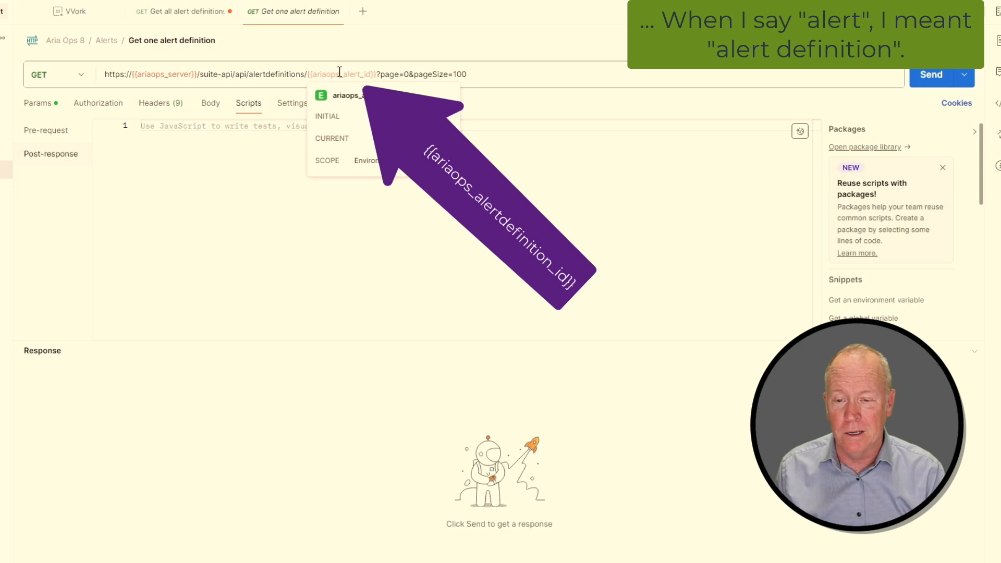
{"action": "left_click", "coordinate": [78, 15]}
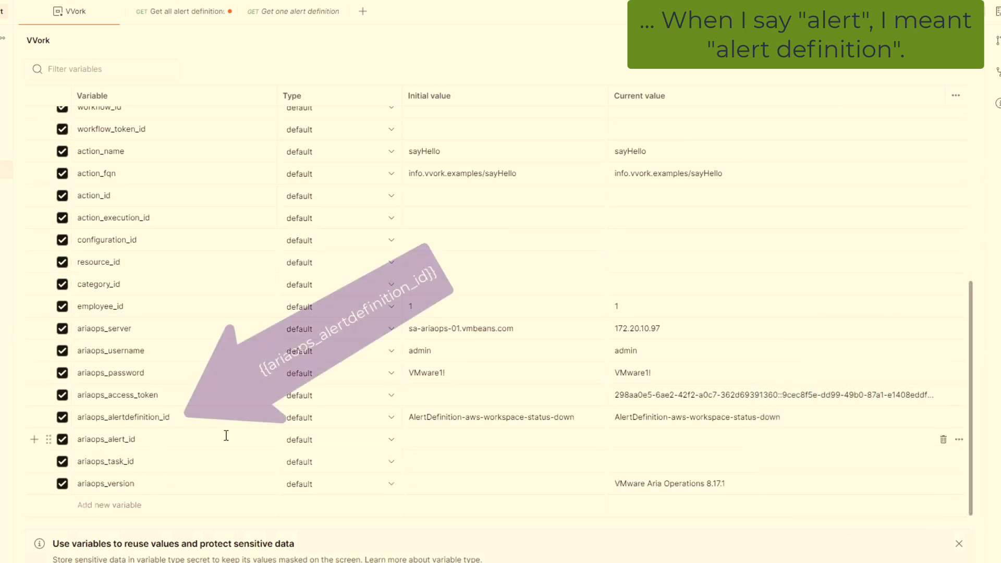
{"action": "left_click", "coordinate": [642, 437]}
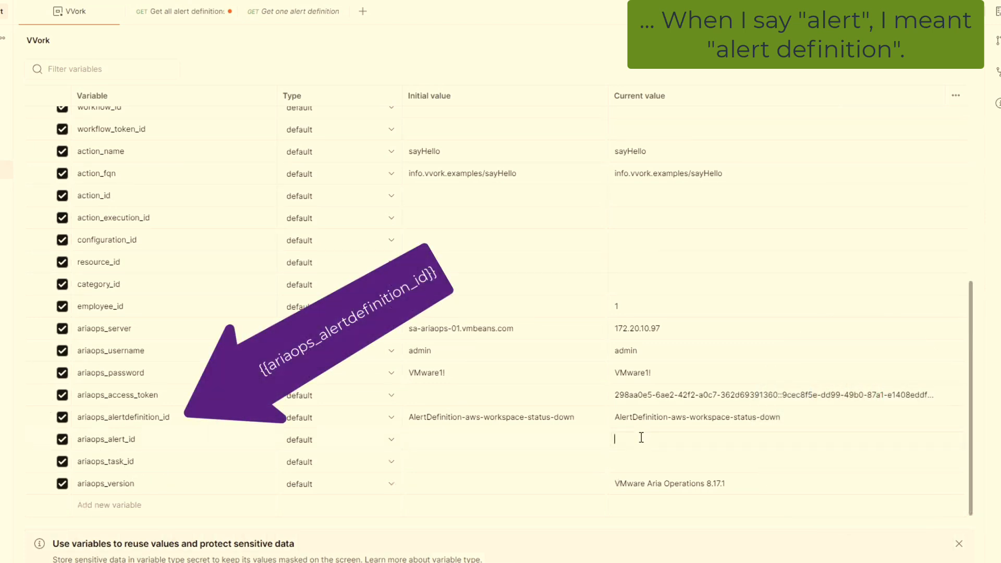
{"action": "key", "text": "ctrl+v"}
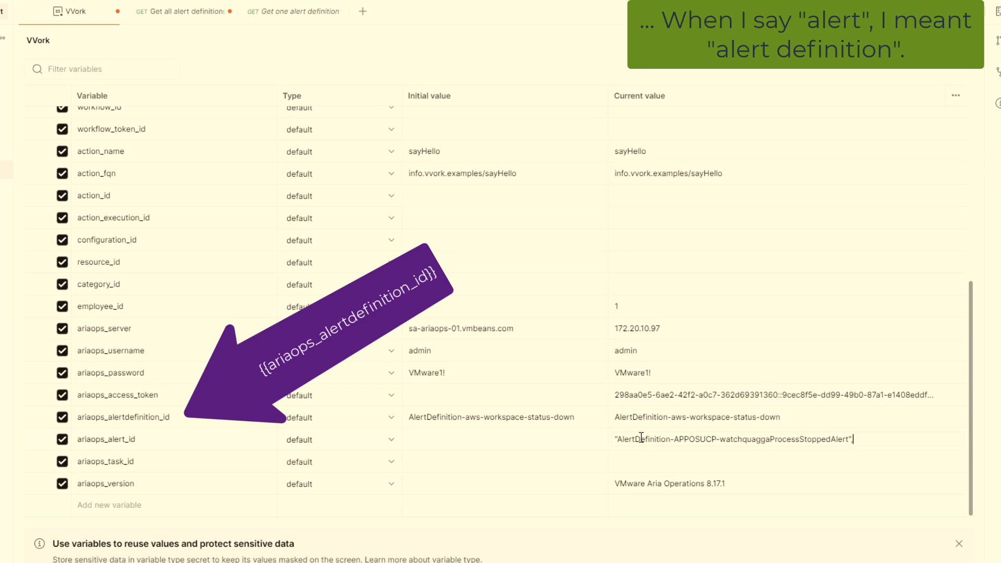
{"action": "key", "text": "BackSpace"}
{"action": "key", "text": "BackSpace"}
{"action": "key", "text": "Home"}
{"action": "key", "text": "Delete"}
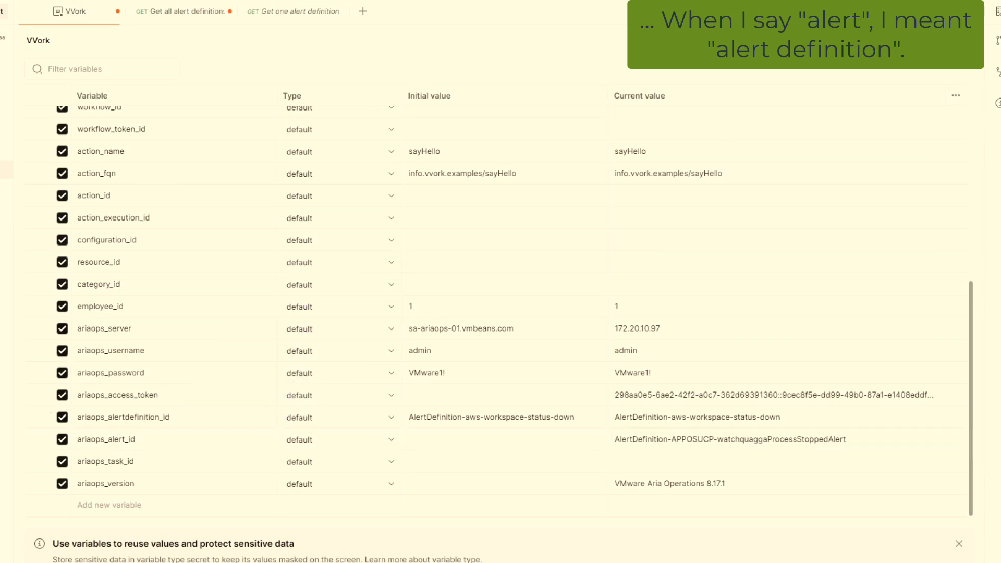
{"action": "left_click", "coordinate": [289, 17]}
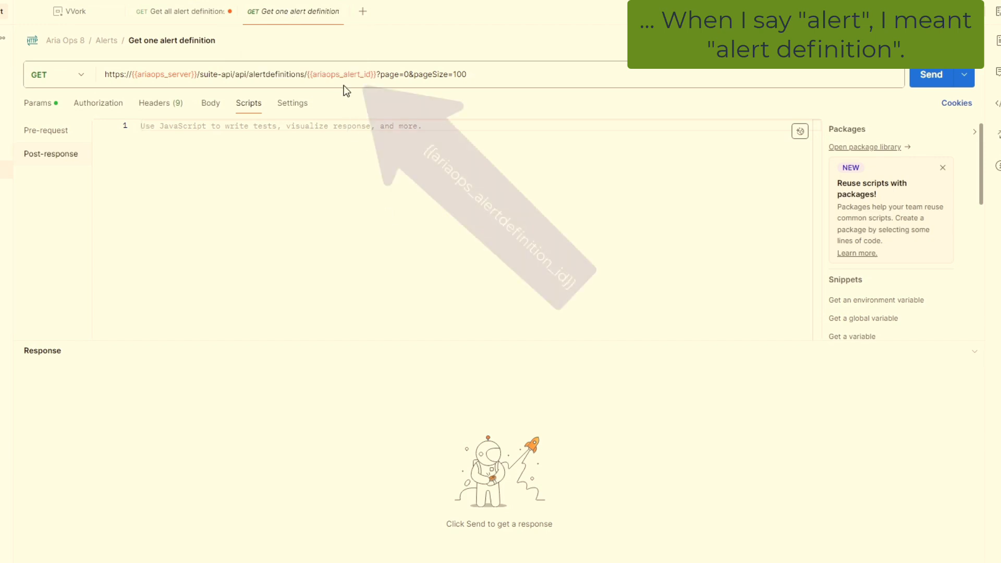
{"action": "mouse_move", "coordinate": [344, 76]}
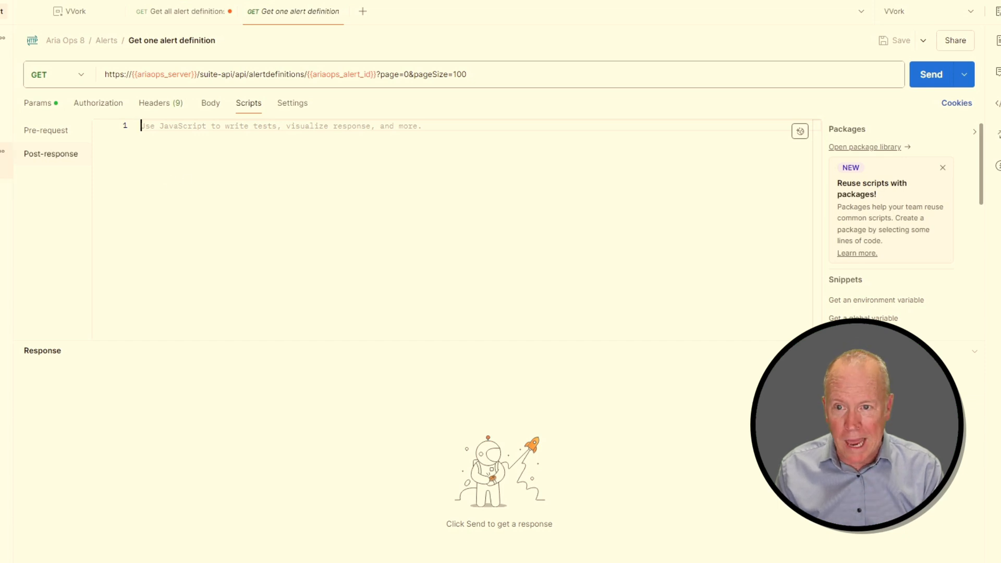
{"action": "left_click", "coordinate": [1, 151]}
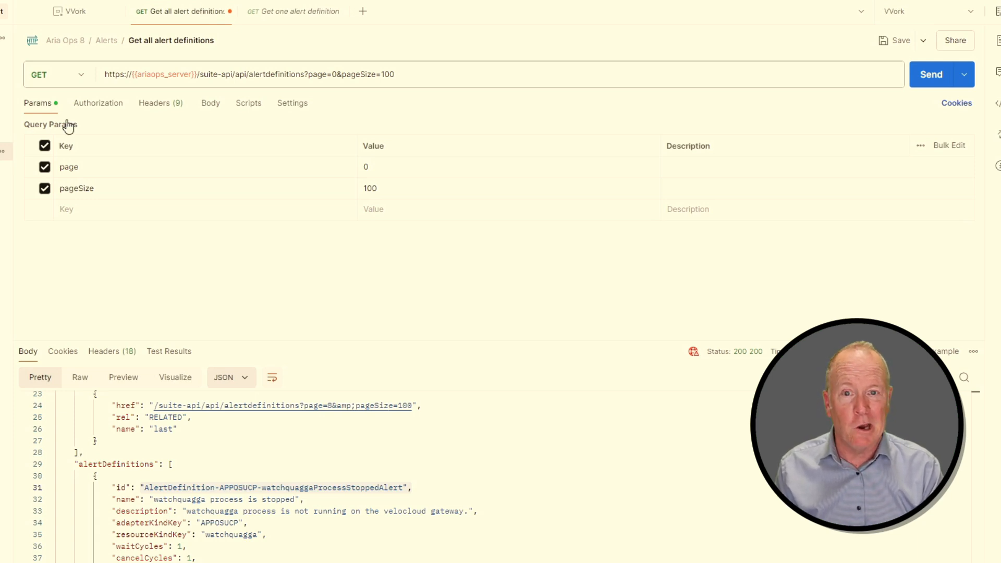
Open the post-response script of Get all alert definitions, then send the Get one alert definition request.
{"action": "left_click", "coordinate": [248, 103]}
{"action": "left_click", "coordinate": [83, 153]}
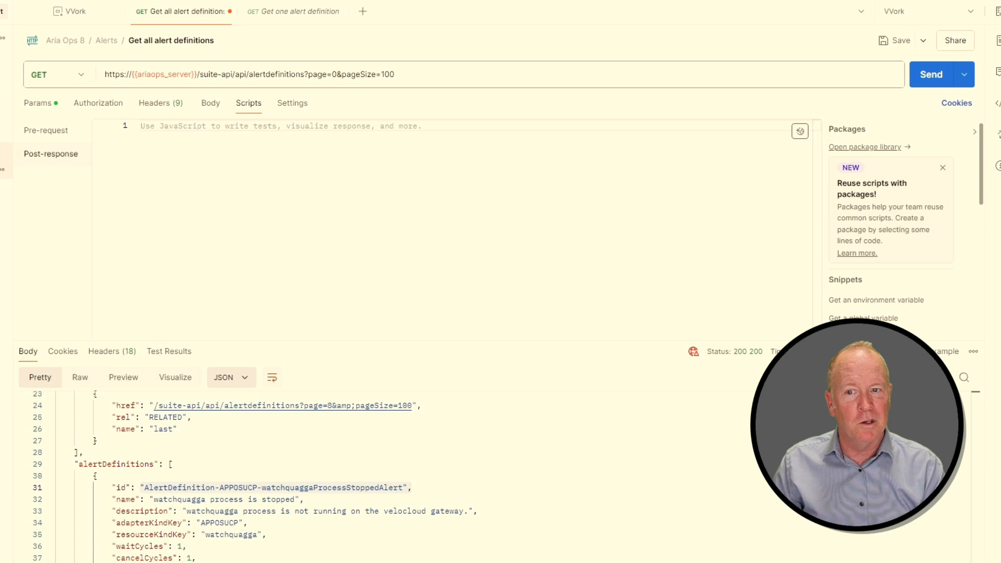
{"action": "left_click", "coordinate": [1, 169]}
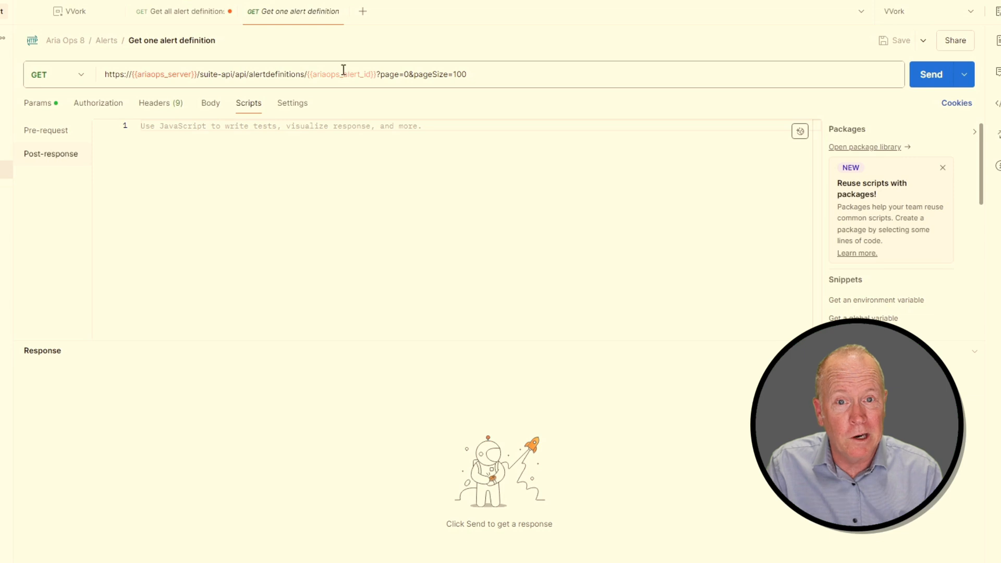
{"action": "mouse_move", "coordinate": [344, 69]}
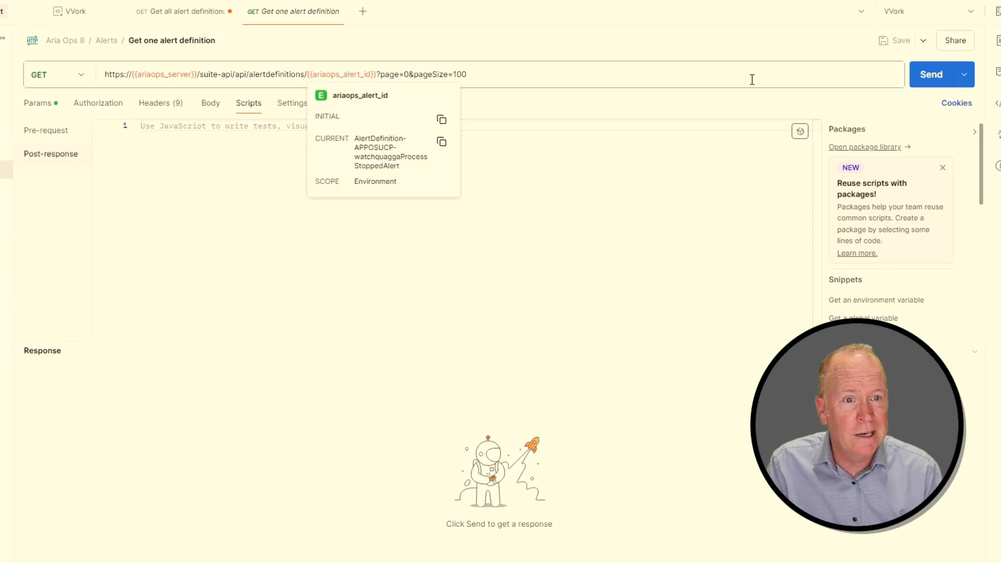
{"action": "left_click", "coordinate": [927, 80]}
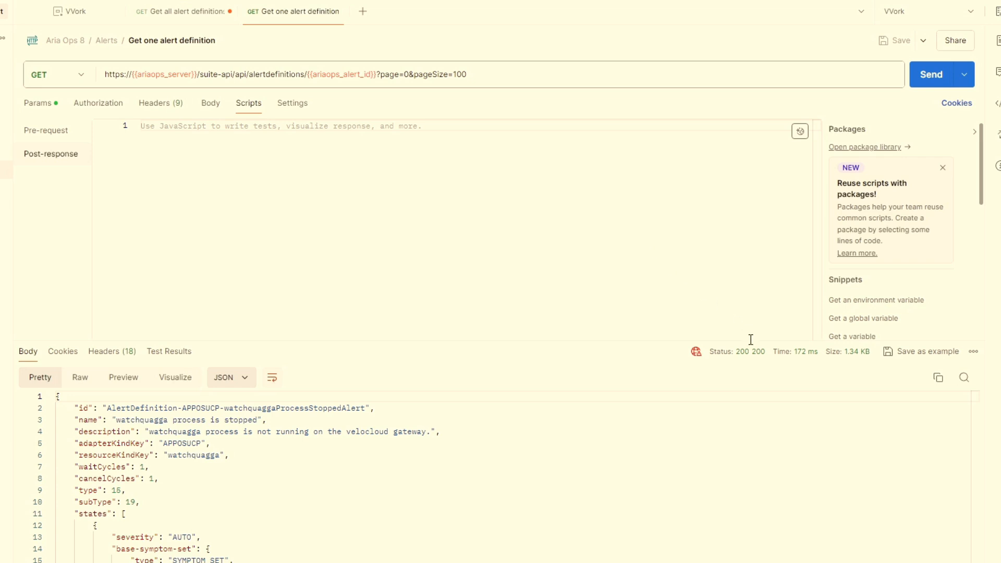
Copy the single alert definition response, paste it into a new Notepad++ document and expand it in the JSON tree viewer.
{"action": "left_click", "coordinate": [937, 383]}
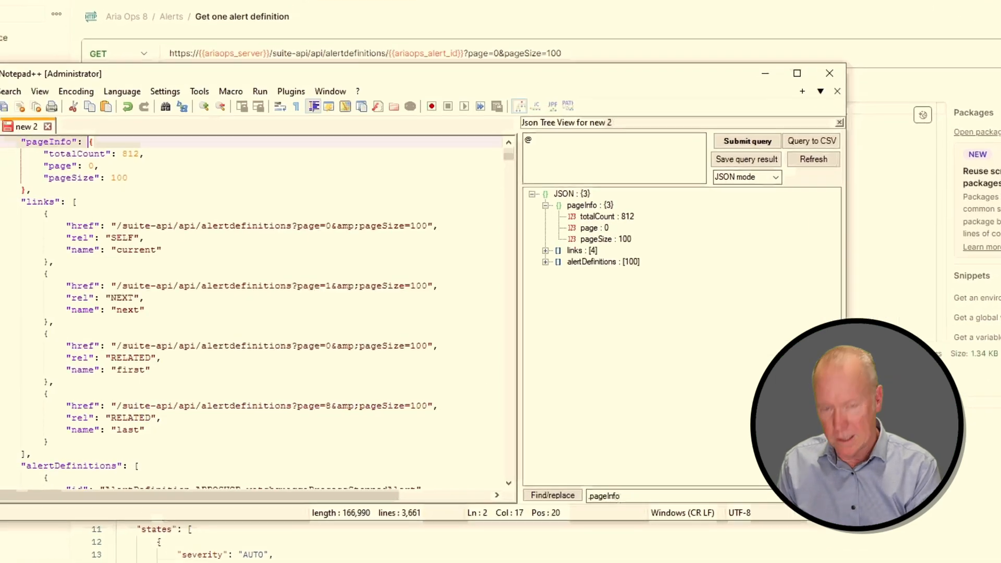
{"action": "key", "text": "ctrl+n"}
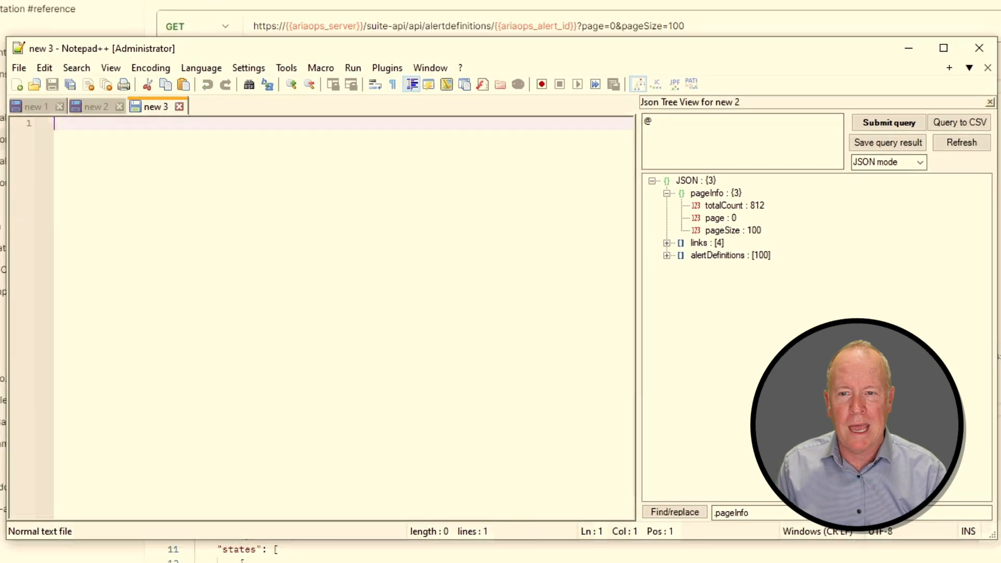
{"action": "key", "text": "ctrl+v"}
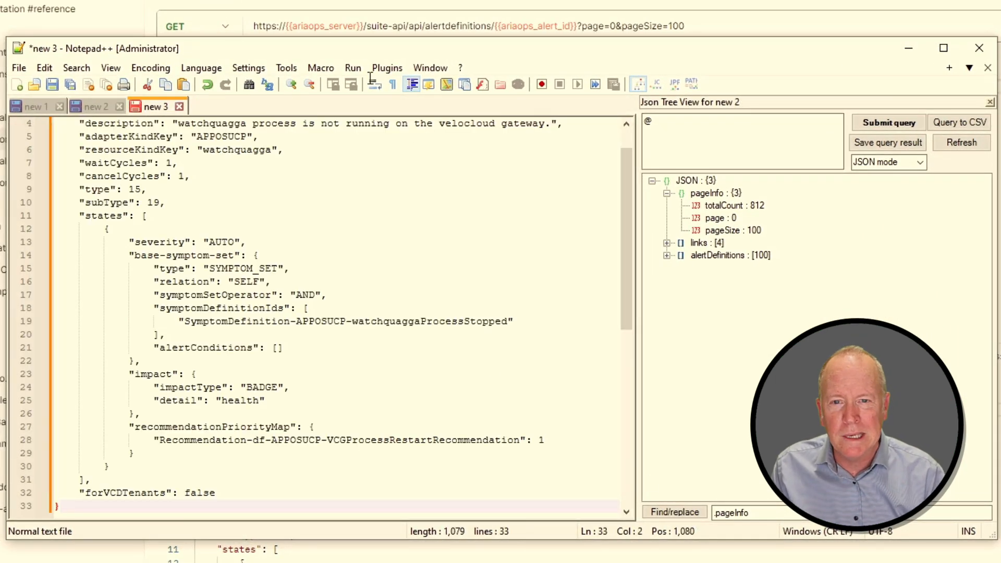
{"action": "left_click", "coordinate": [386, 69]}
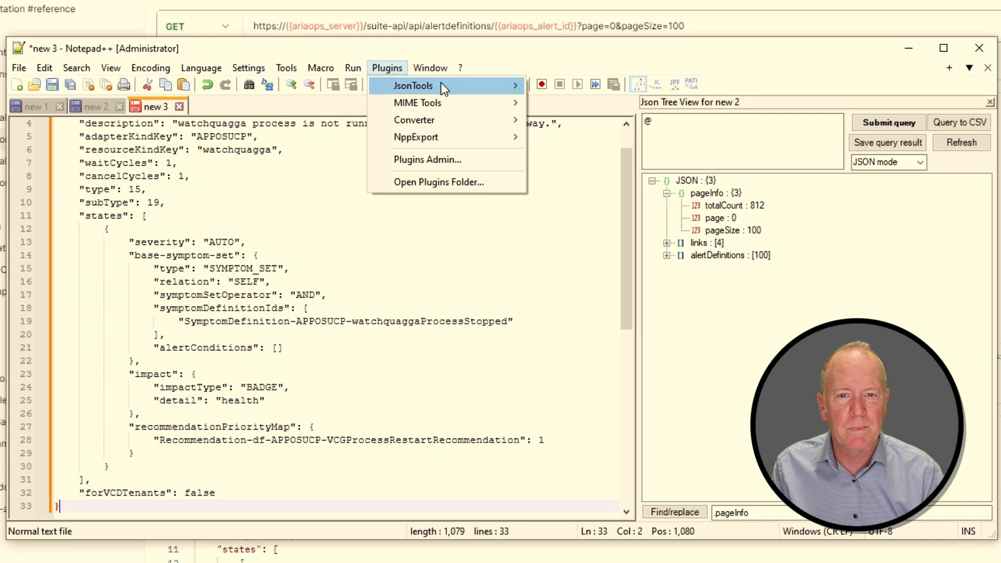
{"action": "mouse_move", "coordinate": [412, 86]}
{"action": "left_click", "coordinate": [587, 181]}
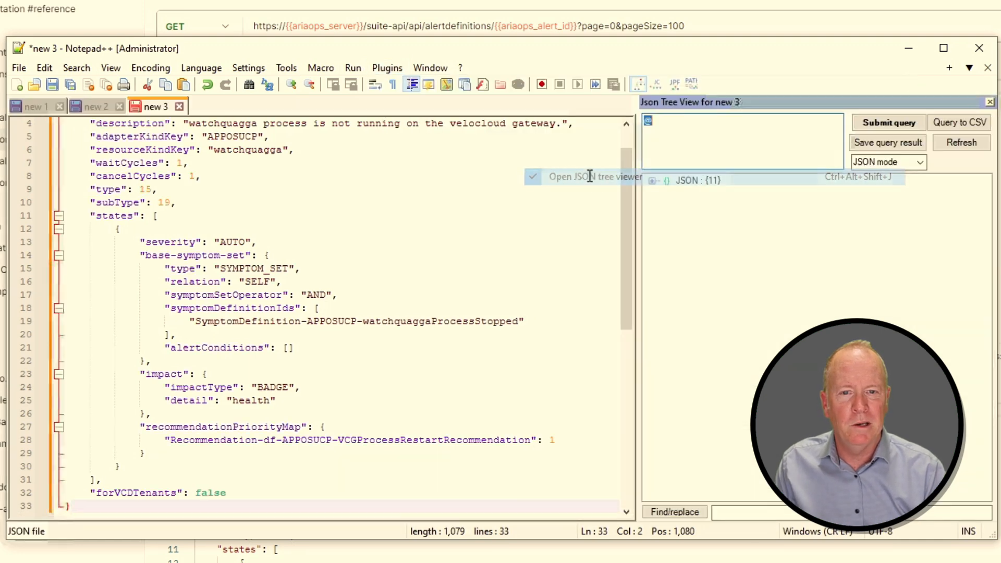
{"action": "left_click", "coordinate": [652, 180]}
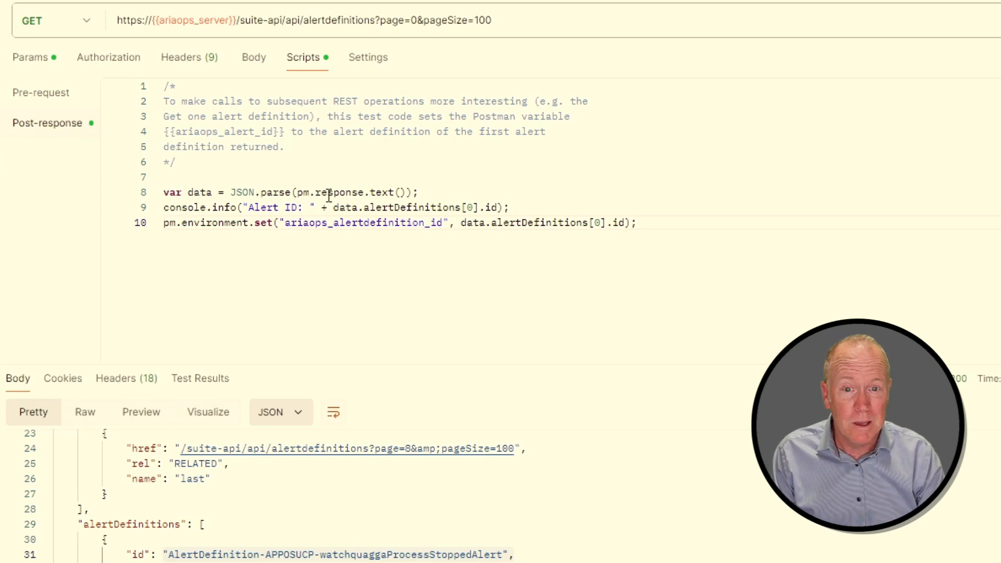
Send Get all alert definitions so its post-response script stores the first id in ariaops_alertdefinition_id, and check it in the VVork environment.
{"action": "double_click", "coordinate": [392, 226]}
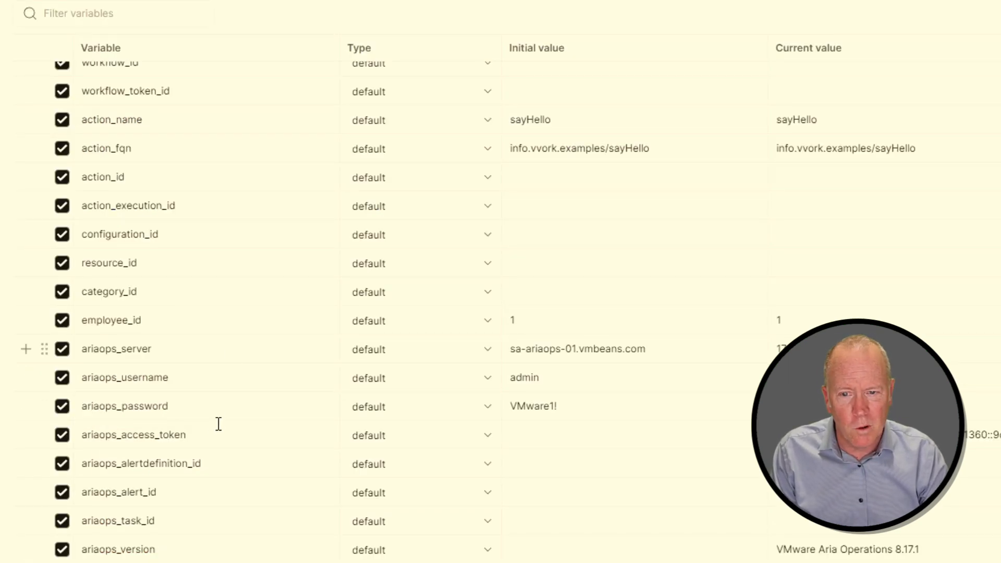
{"action": "double_click", "coordinate": [155, 463]}
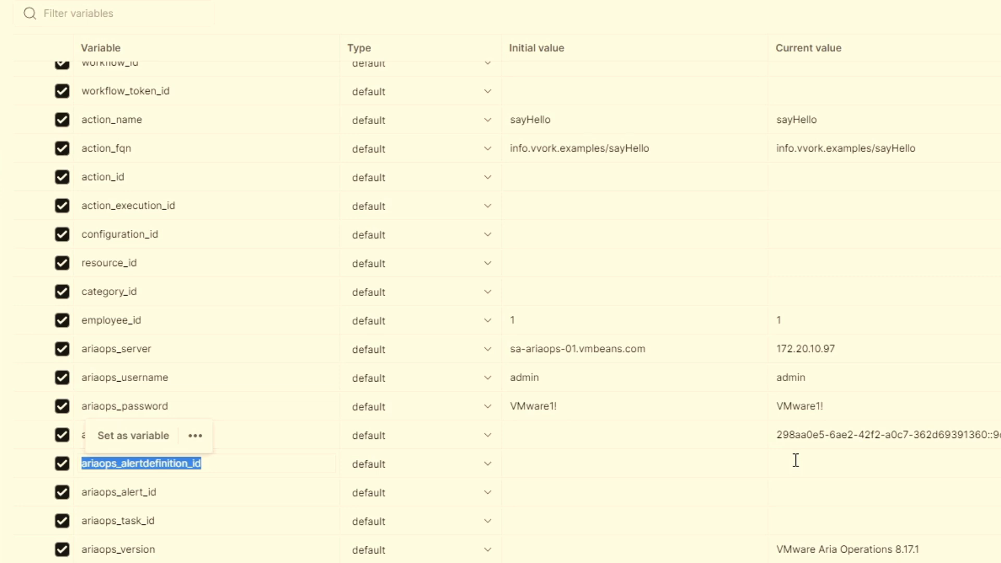
{"action": "left_click", "coordinate": [150, 25]}
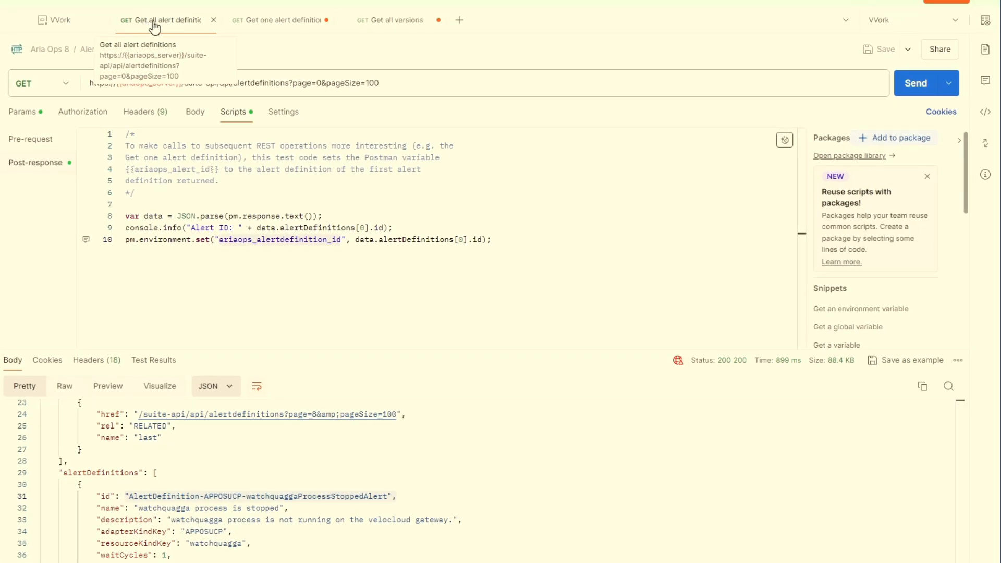
{"action": "left_click", "coordinate": [924, 88]}
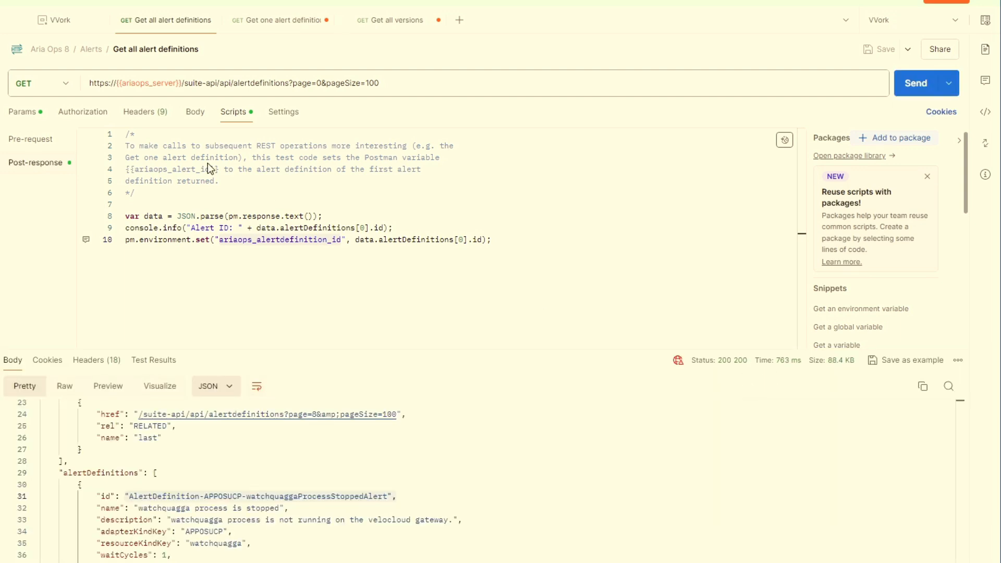
{"action": "left_click", "coordinate": [63, 27]}
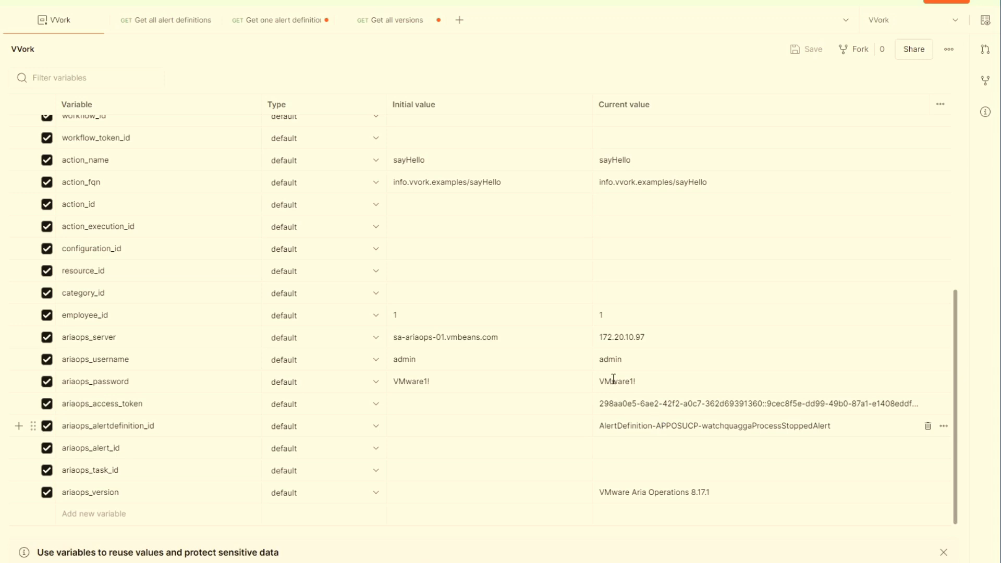
Replace the ariaops_alert_id variable in the Get one alert definition URL with ariaops_alertdefinition_id.
{"action": "left_click", "coordinate": [282, 25]}
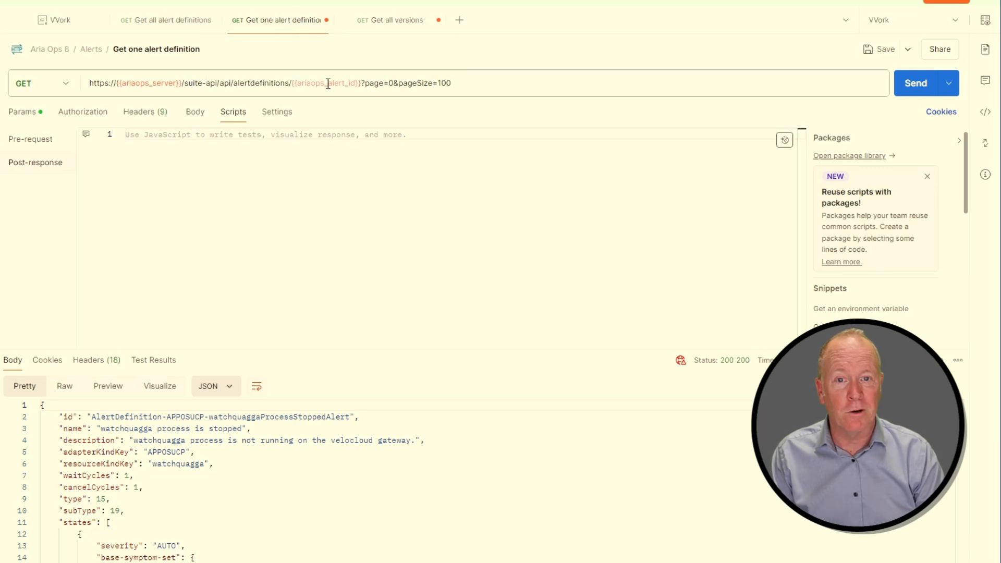
{"action": "mouse_move", "coordinate": [328, 84]}
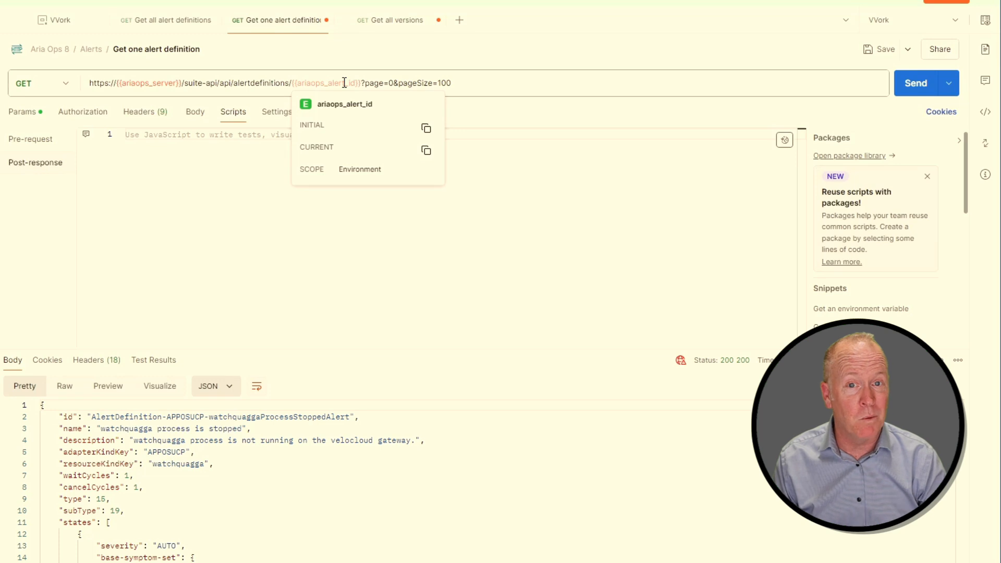
{"action": "double_click", "coordinate": [344, 83]}
{"action": "left_click", "coordinate": [345, 83]}
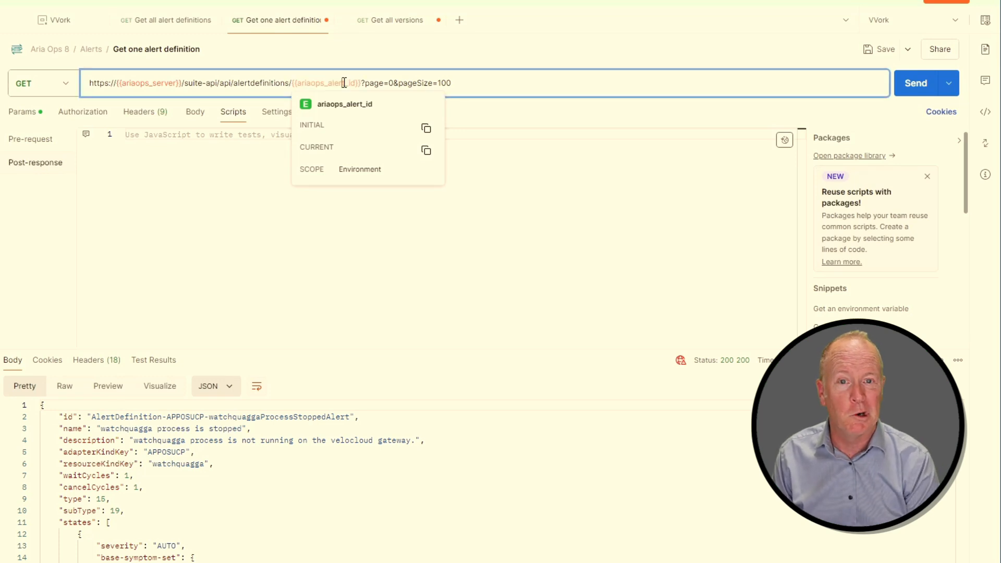
{"action": "key", "text": "BackSpace"}
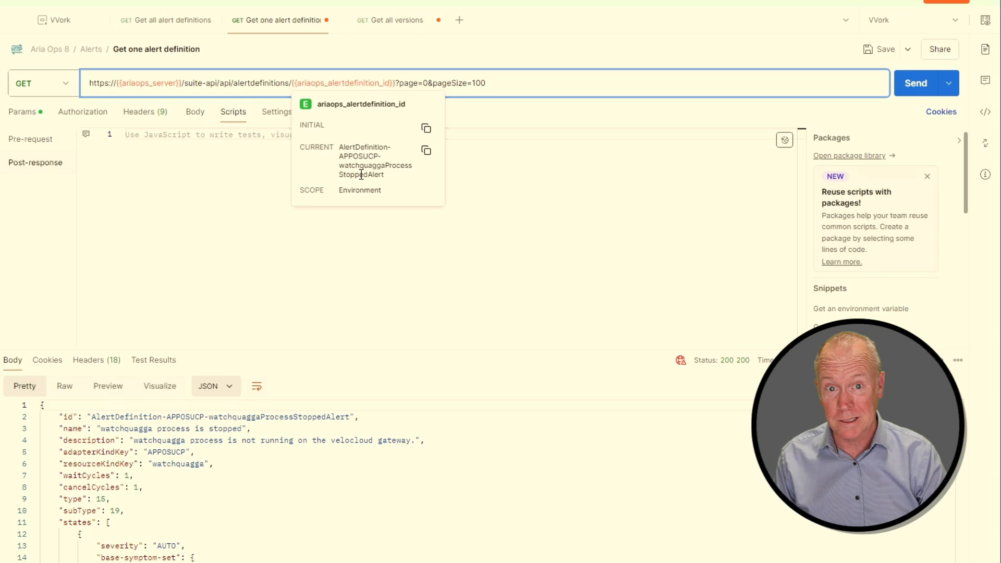
{"action": "left_click", "coordinate": [380, 253]}
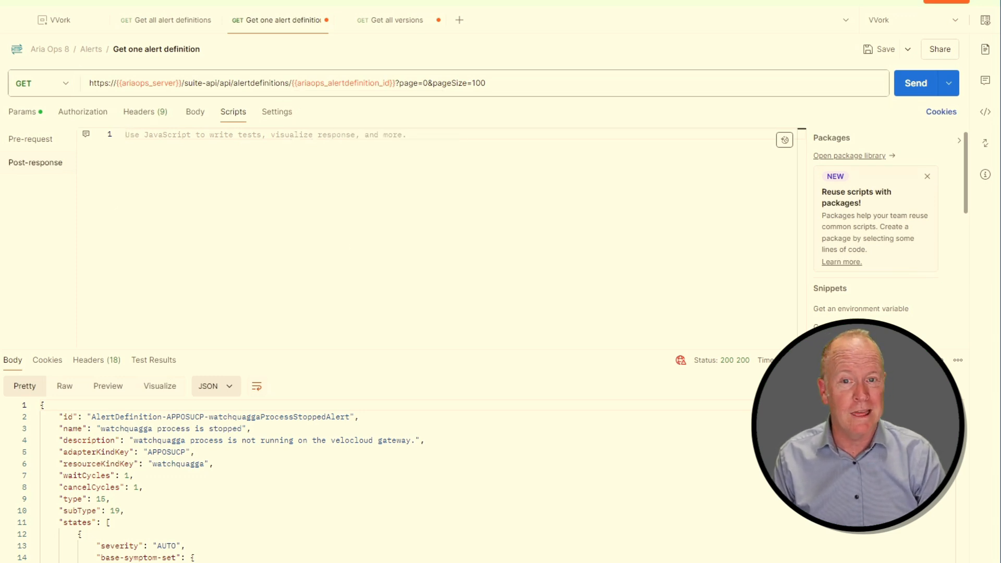
Review the post-response script of Get all alert definitions and return to the Get one alert definition request.
{"action": "left_click", "coordinate": [166, 20]}
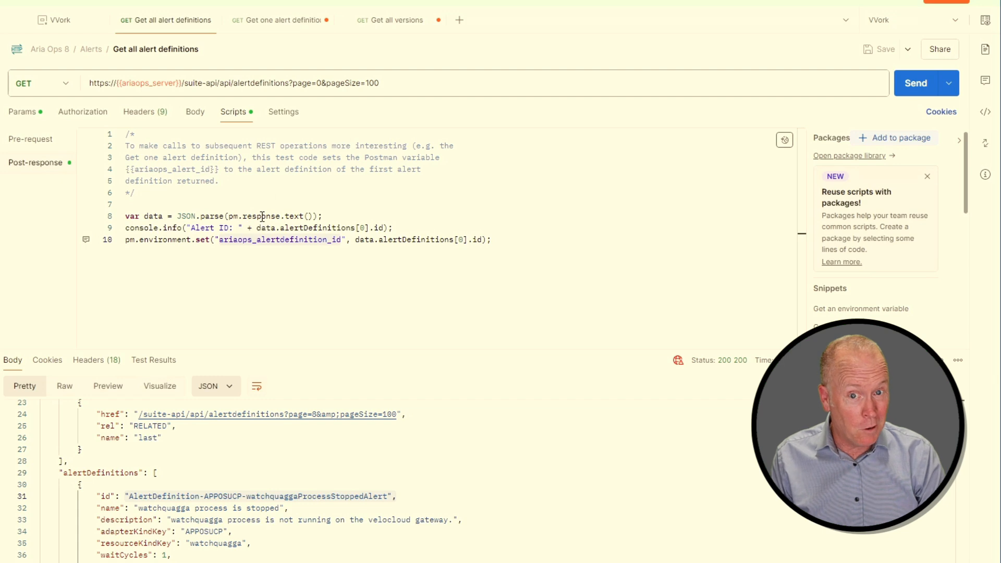
{"action": "mouse_move", "coordinate": [262, 216]}
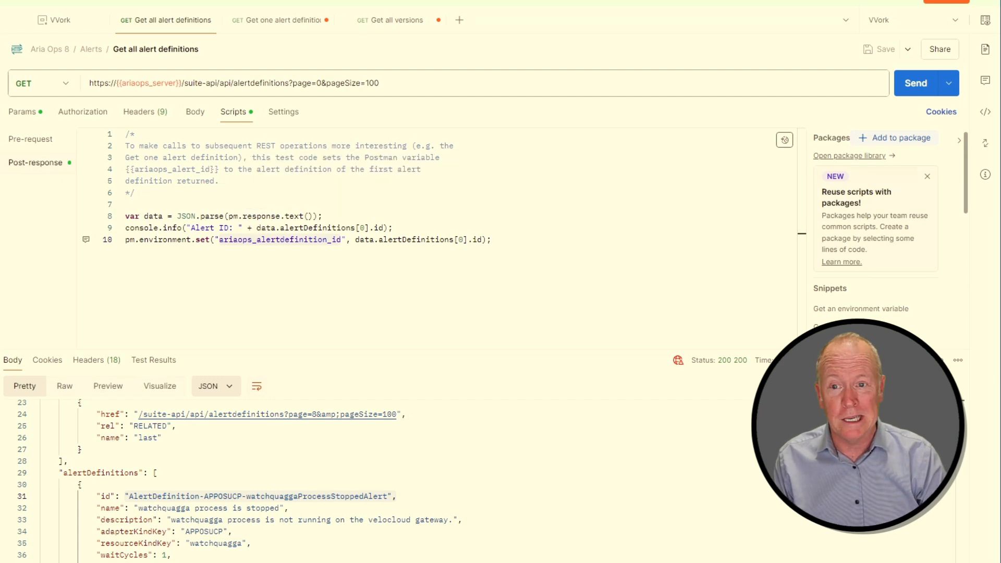
{"action": "left_click", "coordinate": [283, 19]}
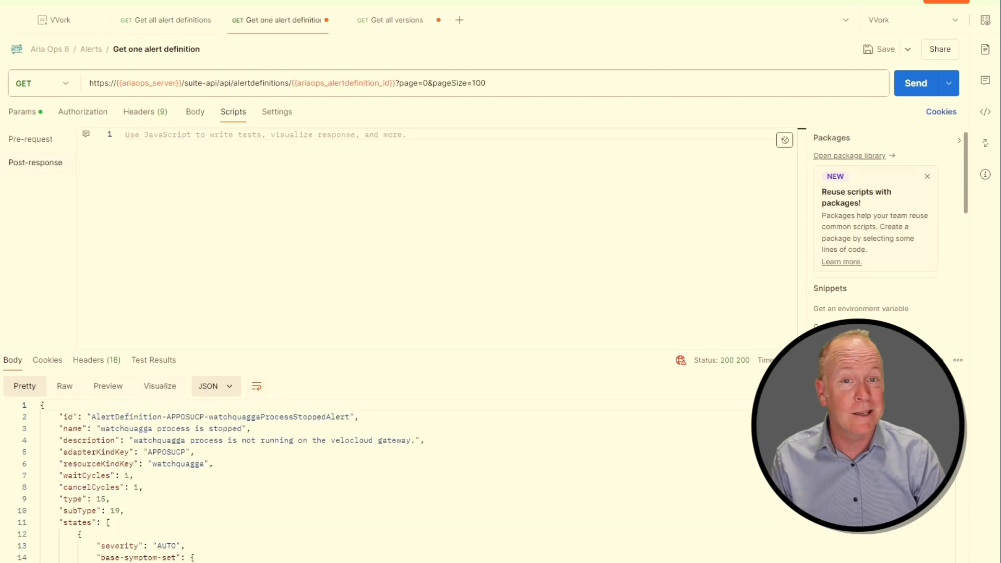